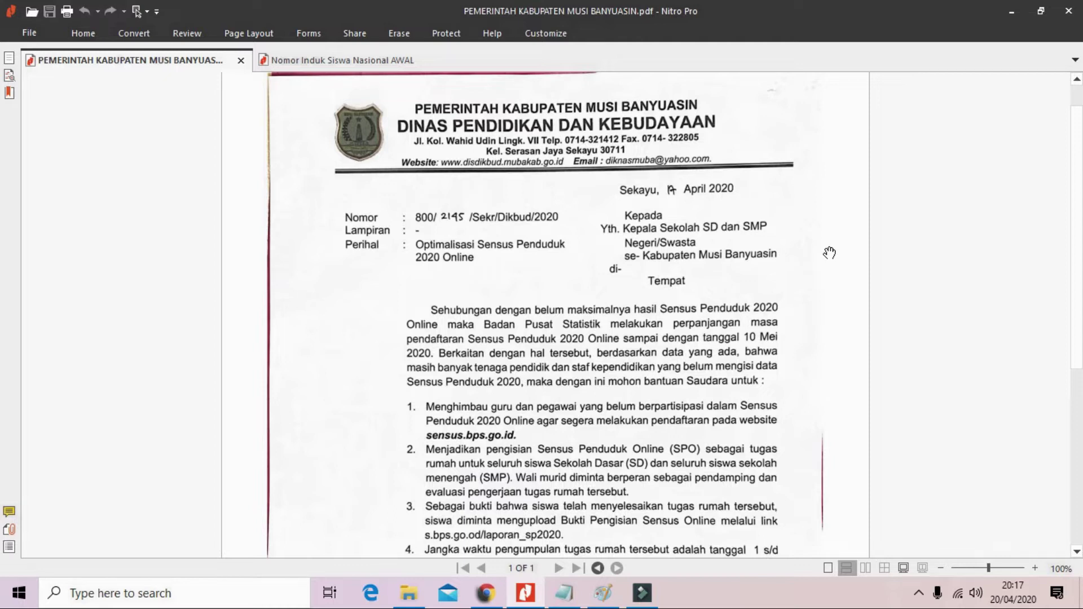
# Read through the education office's letter on Optimalisasi Sensus Penduduk 2020 Online, including its six numbered instructions and the signature
pyautogui.scroll(-3, 830, 252)
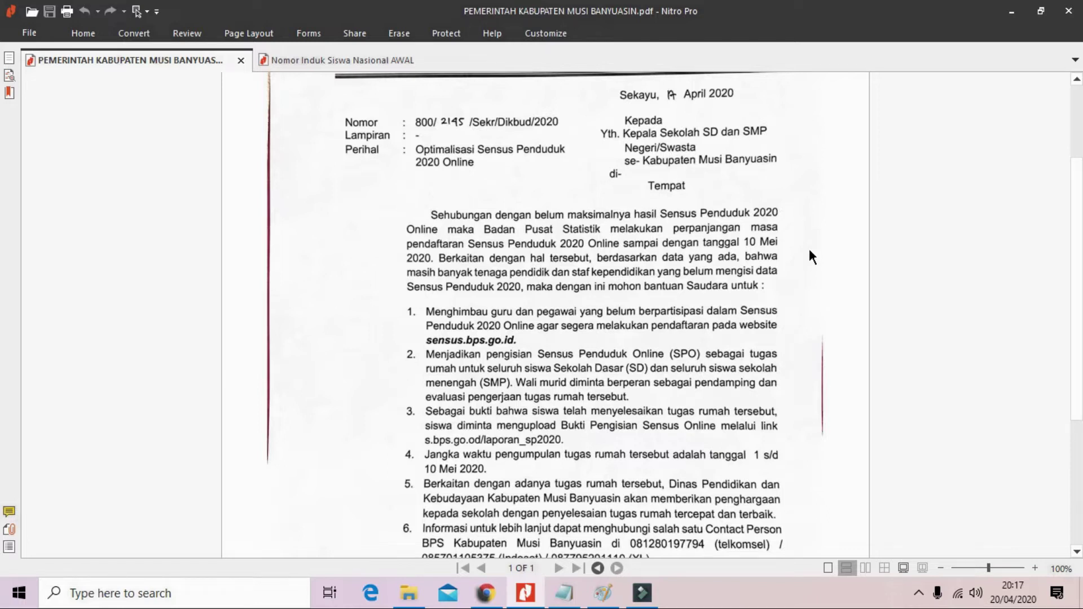
pyautogui.scroll(-1, 812, 257)
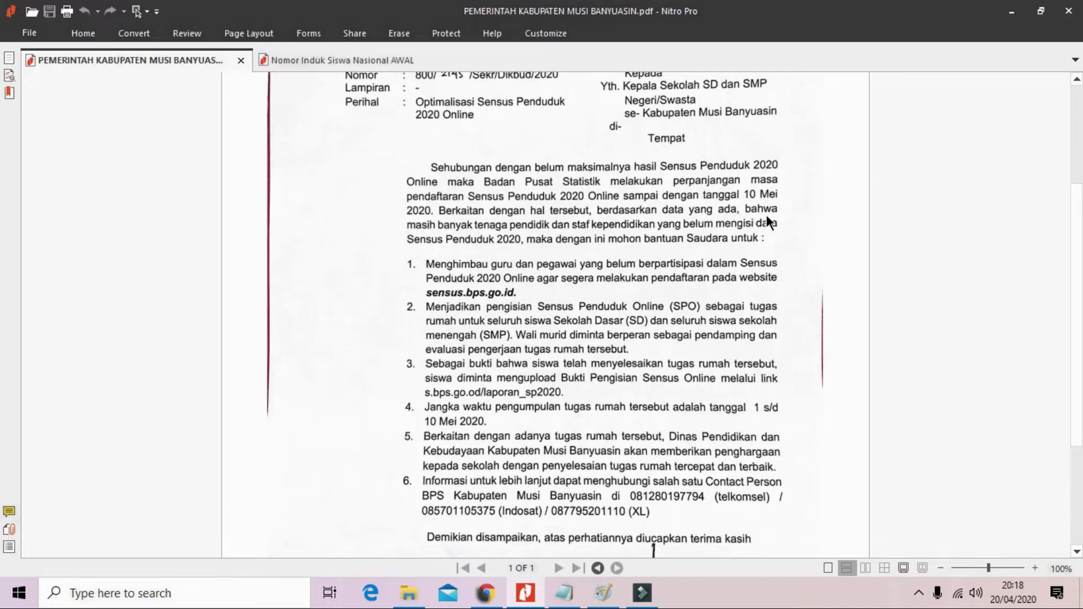
pyautogui.scroll(-3, 767, 214)
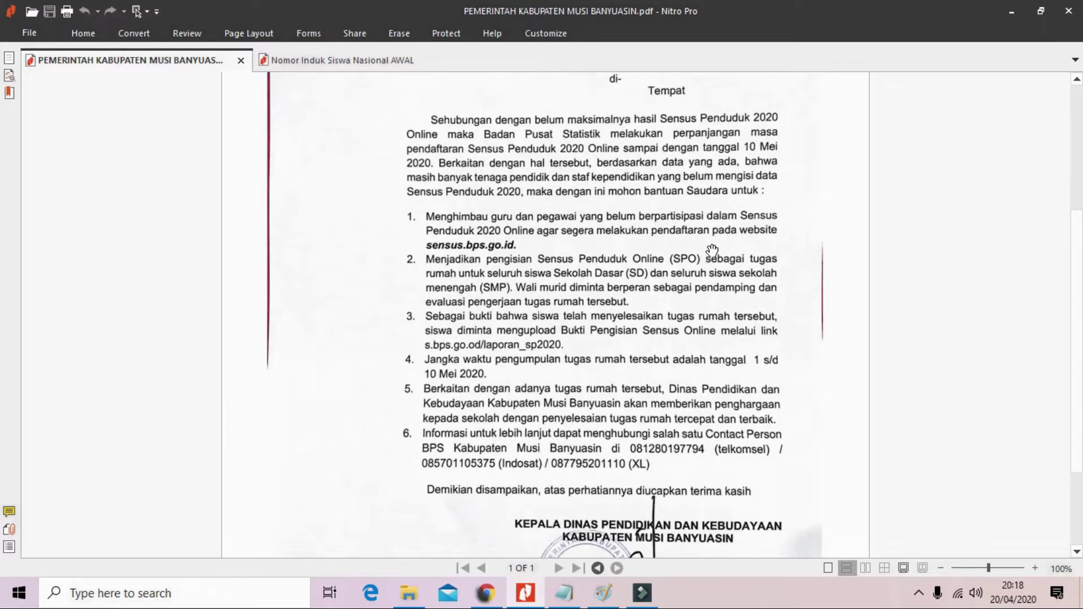
pyautogui.scroll(-1, 712, 250)
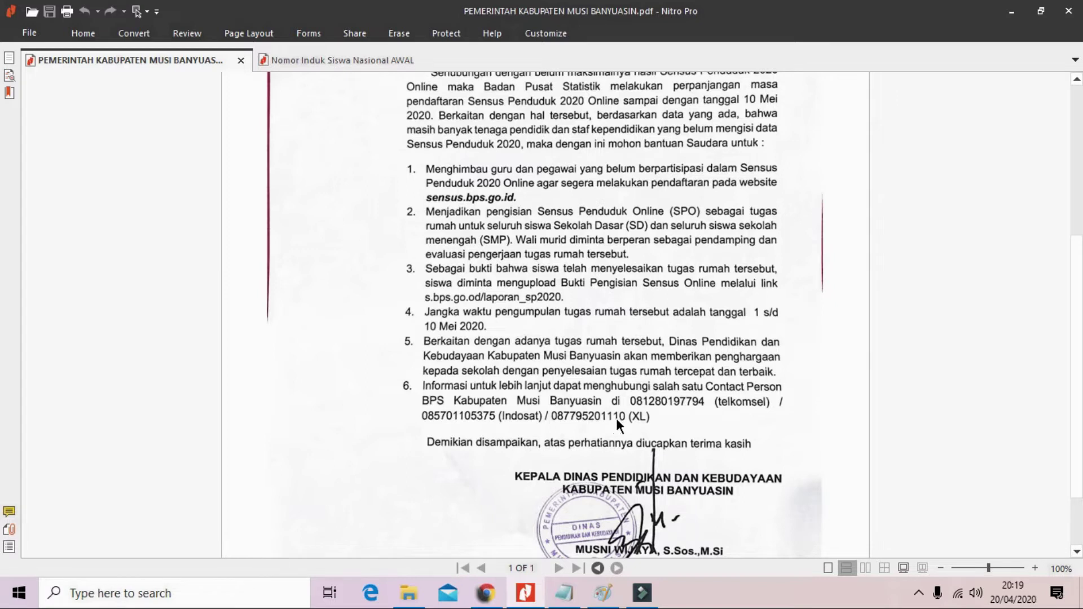
pyautogui.scroll(-3, 824, 384)
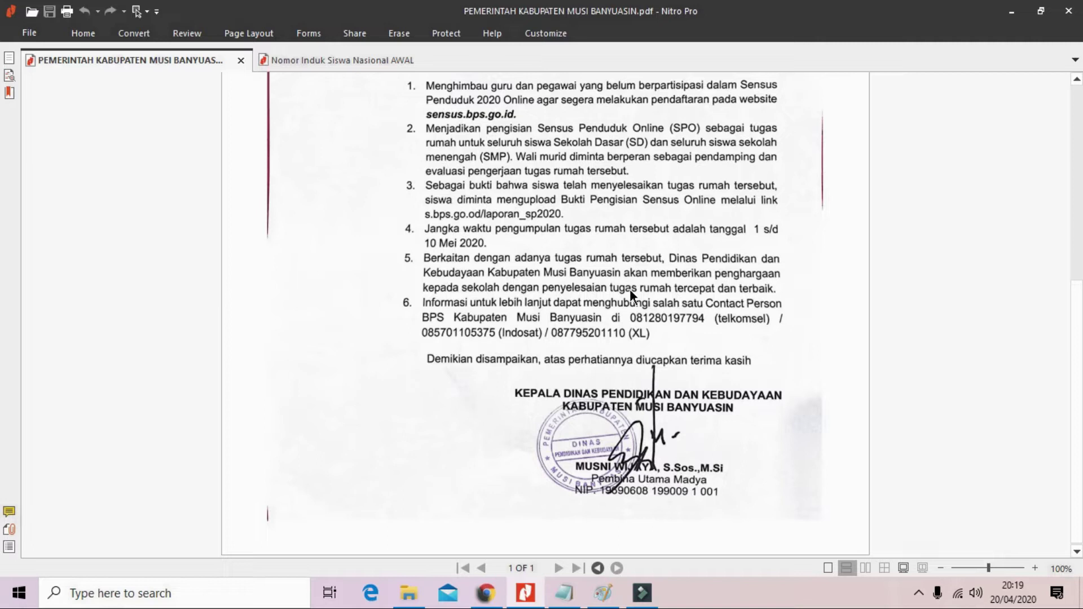
pyautogui.scroll(3, 630, 289)
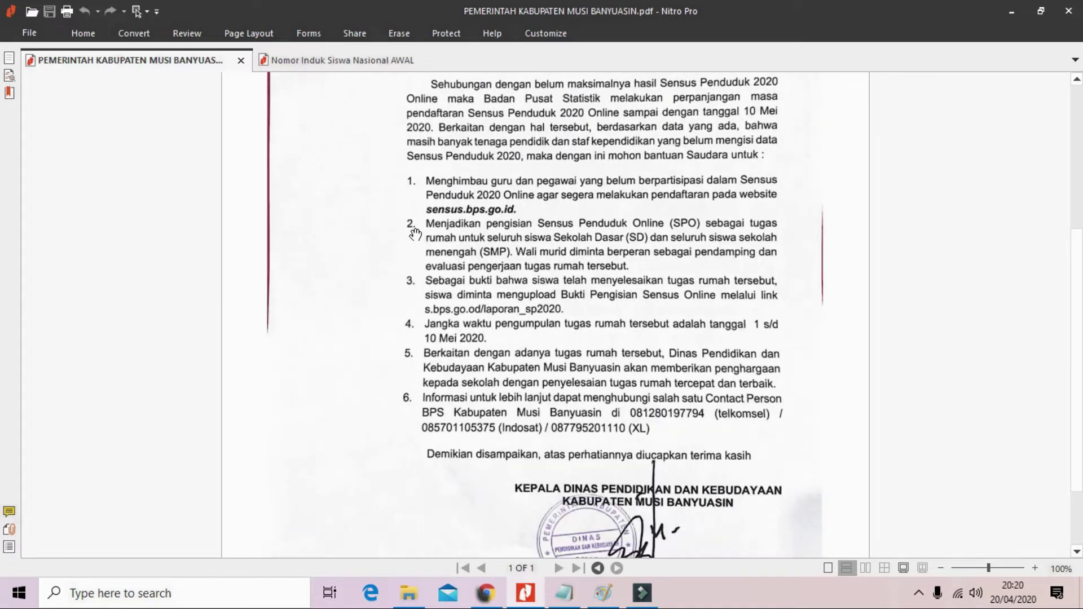
# Switch to Chrome, open the census site sensus.bps.go.id and enlarge the page display
pyautogui.click(501, 597)
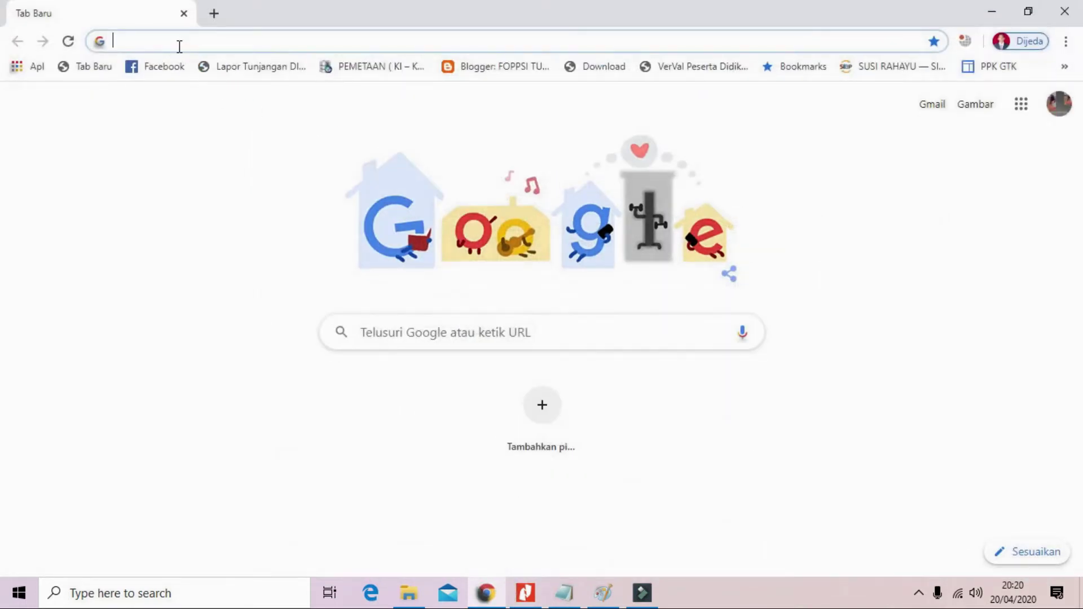
pyautogui.write('se')
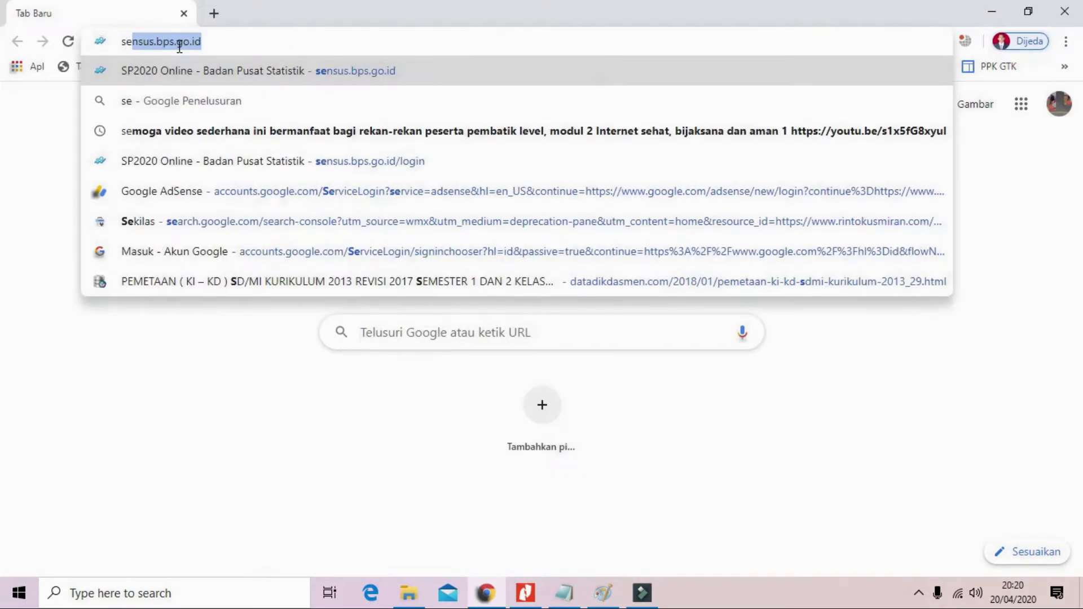
pyautogui.click(278, 41)
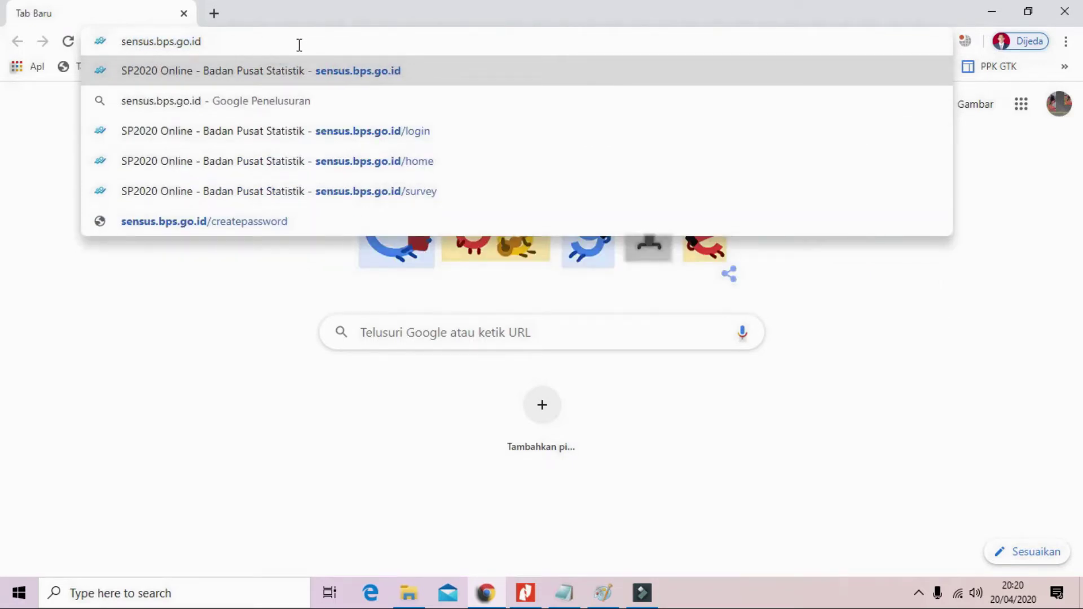
pyautogui.click(114, 40)
pyautogui.press('Return')
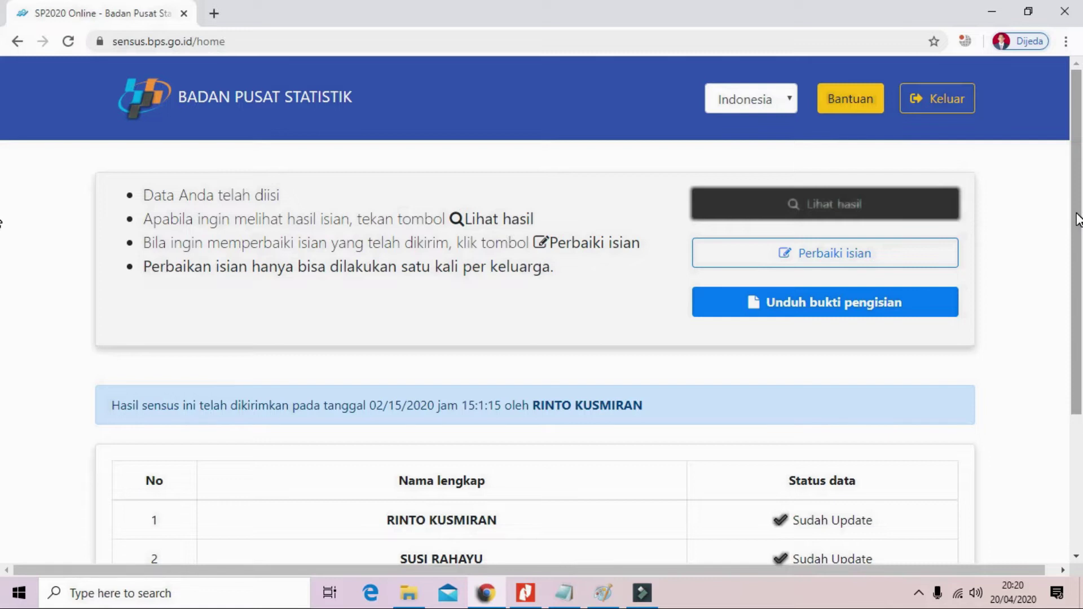
pyautogui.hotkey('ctrl', '+')
pyautogui.hotkey('ctrl', '+')
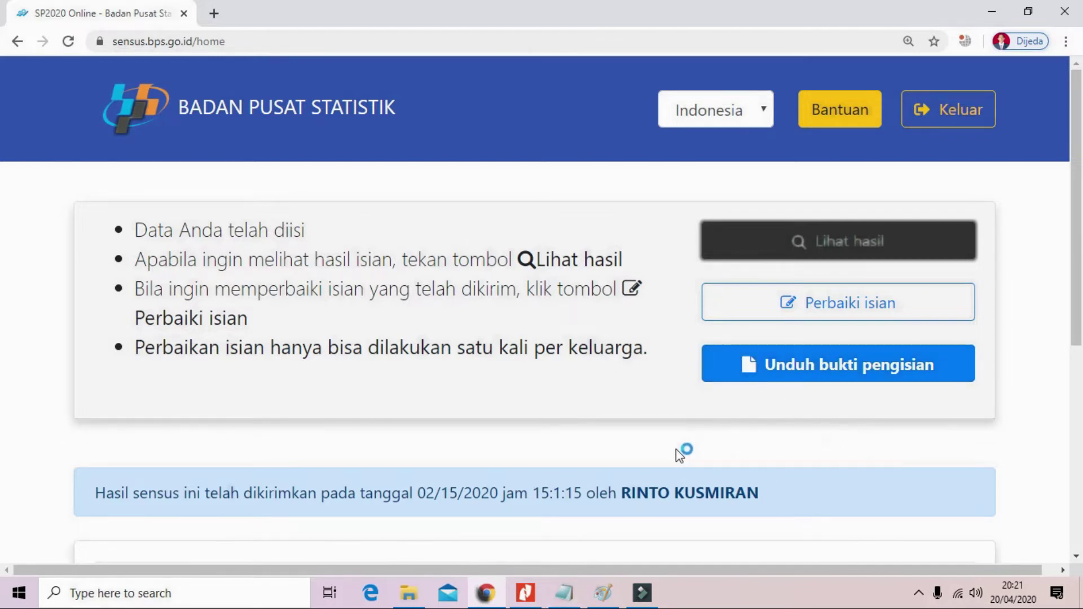
pyautogui.click(562, 594)
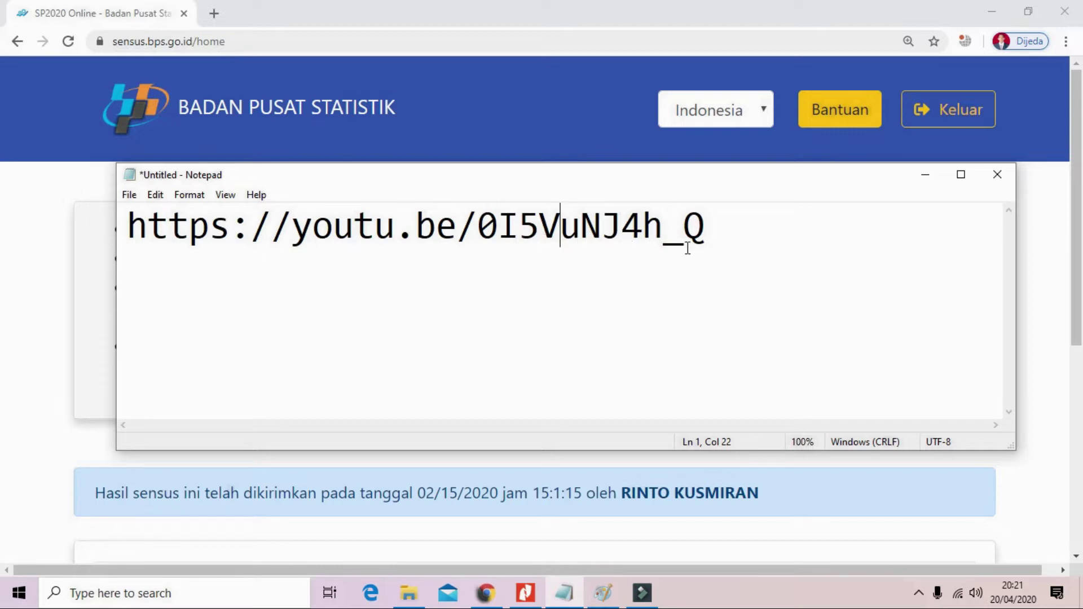
pyautogui.moveTo(728, 229); pyautogui.dragTo(124, 250)
pyautogui.rightClick(412, 222)
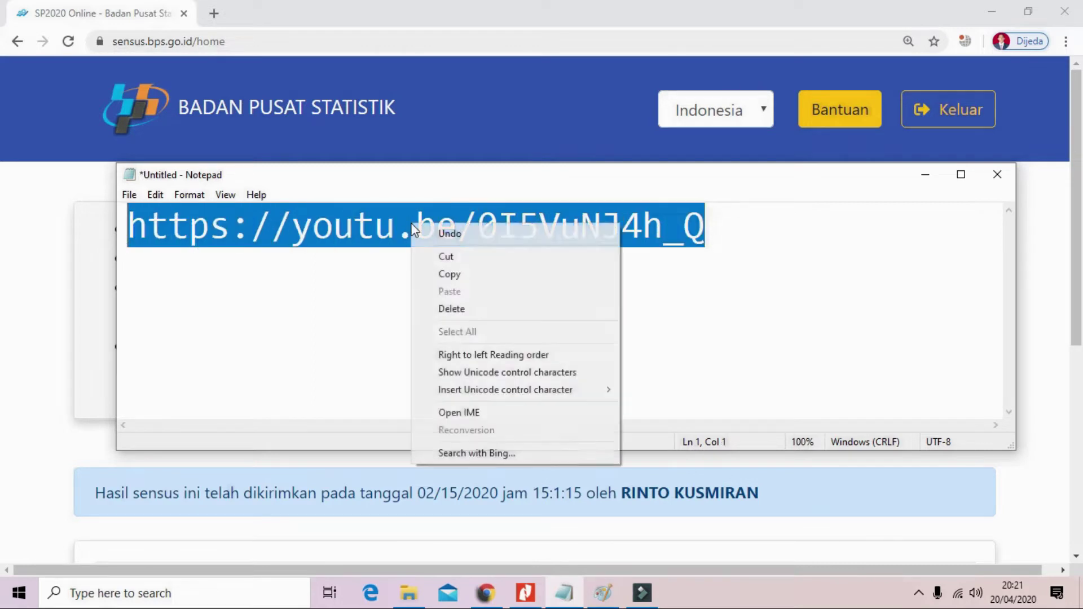
pyautogui.click(449, 273)
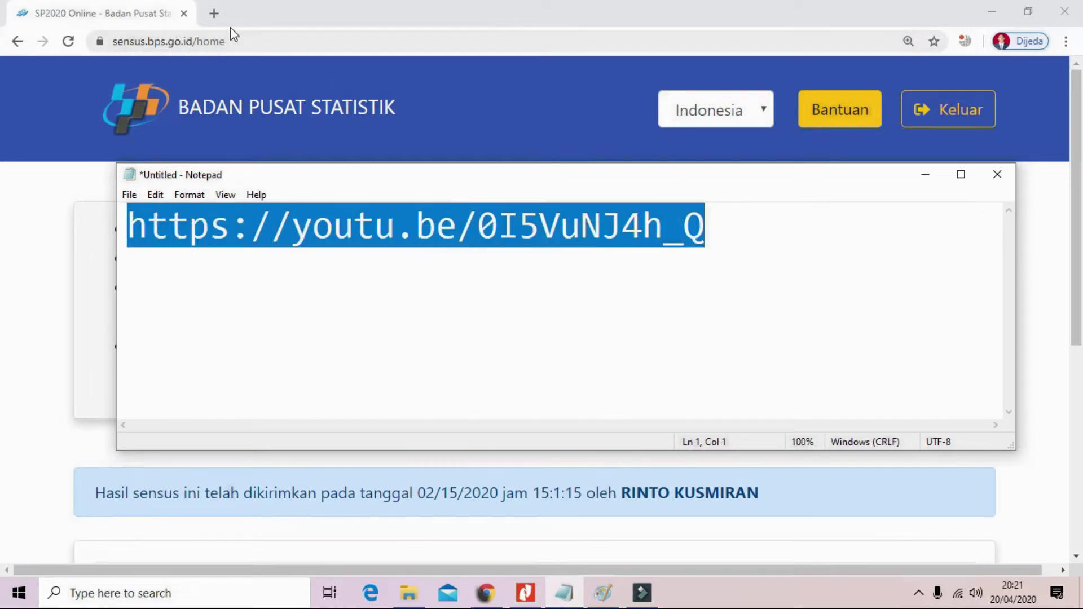
# Open the copied YouTube link in a new Chrome tab to view the census tutorial video page, and close that tab
pyautogui.click(215, 20)
pyautogui.click(214, 20)
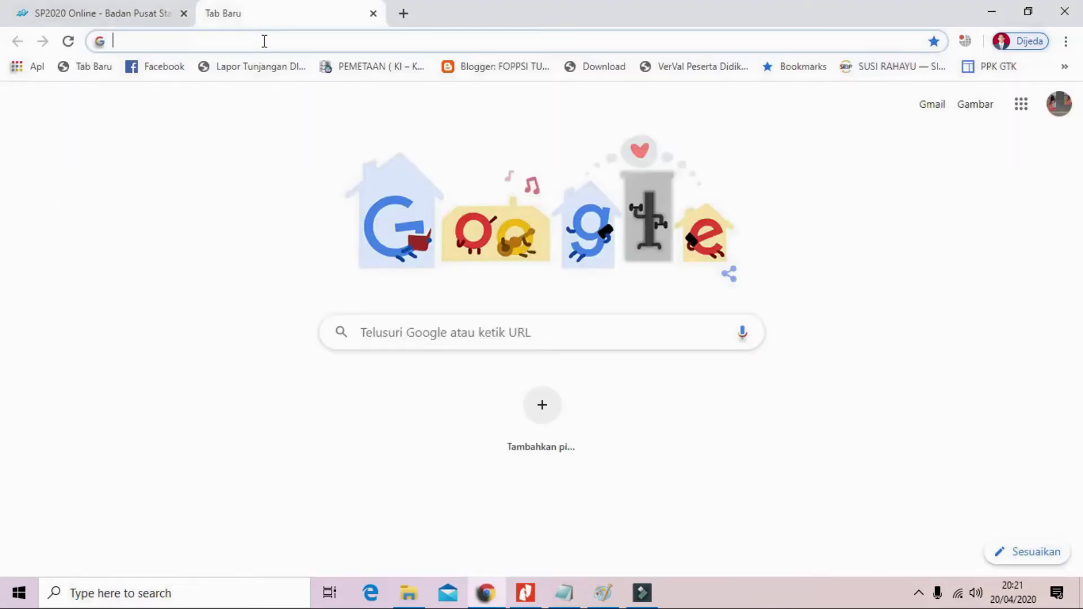
pyautogui.hotkey('ctrl', 'v')
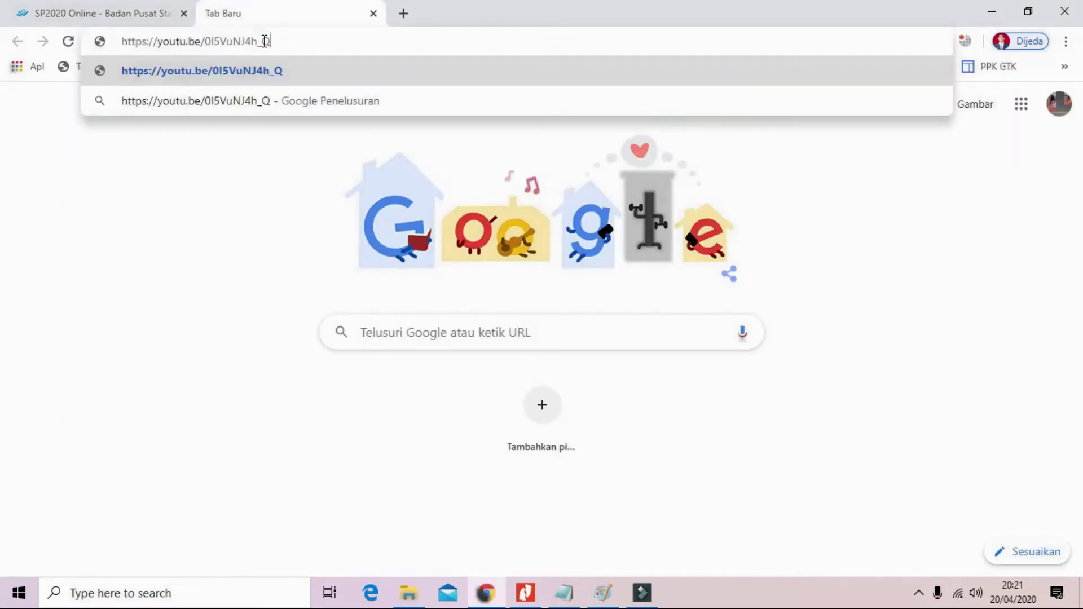
pyautogui.press('Return')
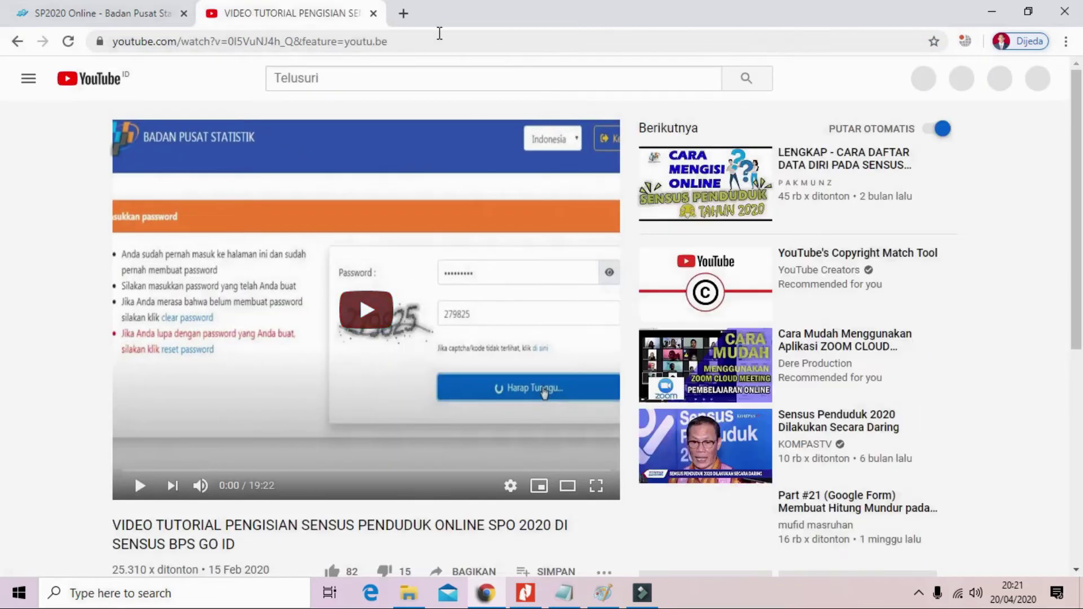
pyautogui.click(372, 14)
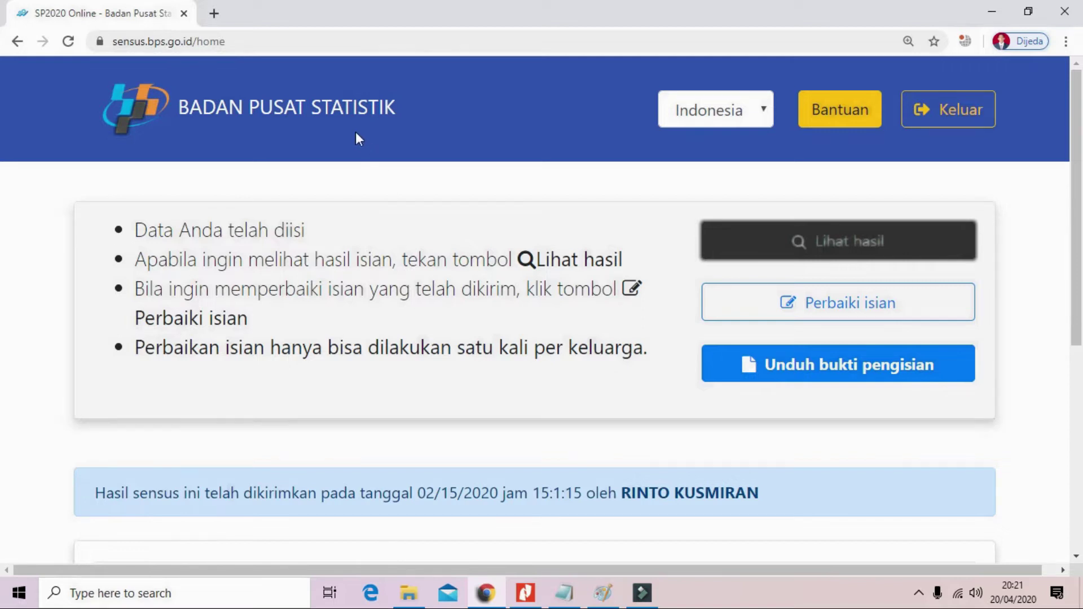
# Replace the YouTube link in the Notepad note with the report address s.bps.go.id/laporan_sp2020
pyautogui.click(563, 593)
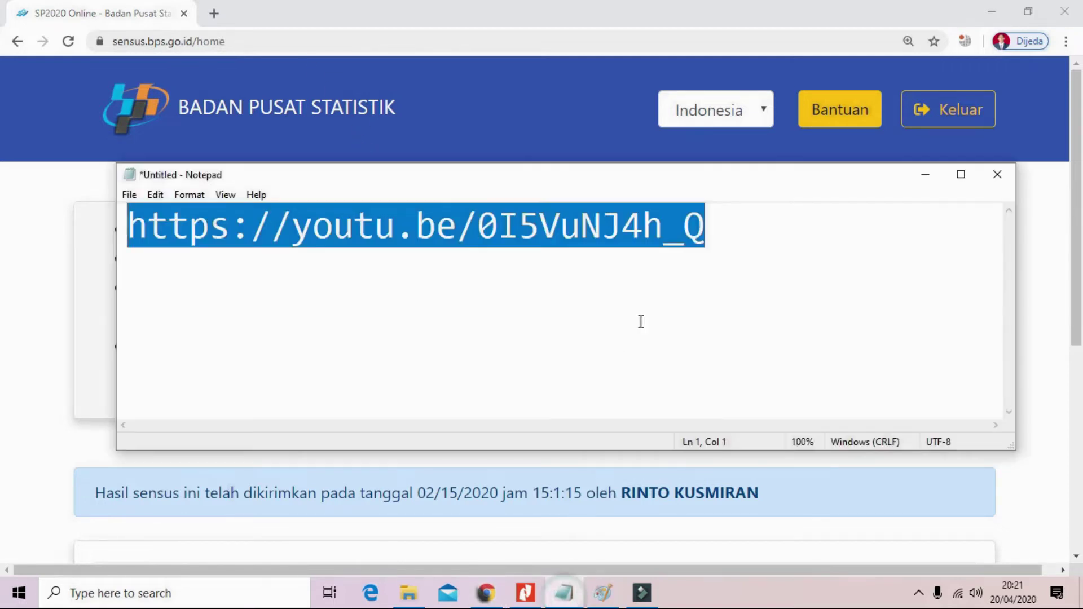
pyautogui.moveTo(730, 244); pyautogui.dragTo(113, 238)
pyautogui.press('BackSpace')
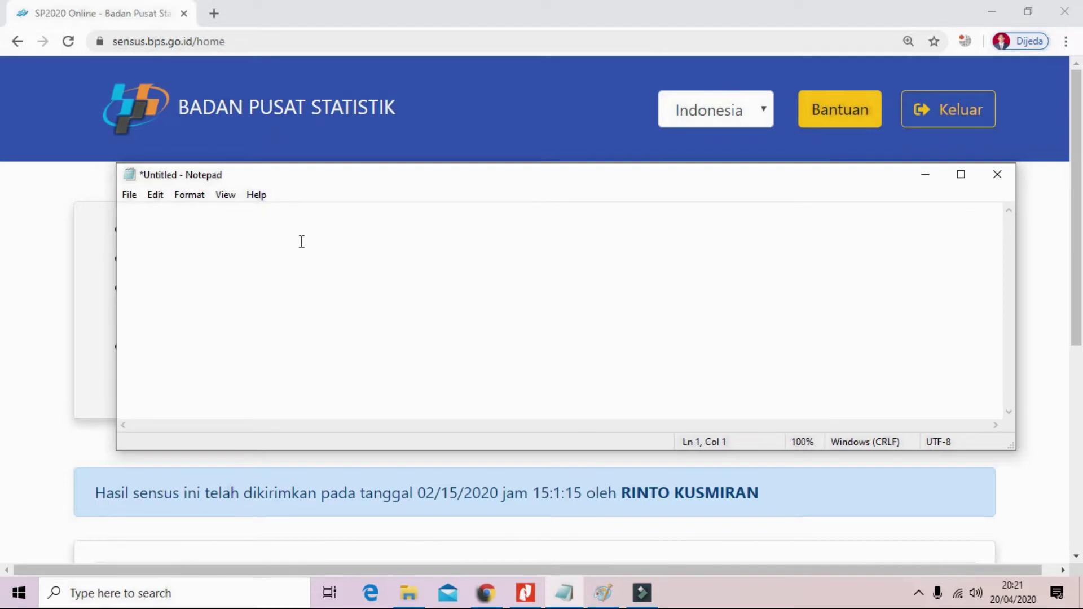
pyautogui.write('S')
pyautogui.press('BackSpace')
pyautogui.write('s')
pyautogui.press('BackSpace')
pyautogui.write('s.bp')
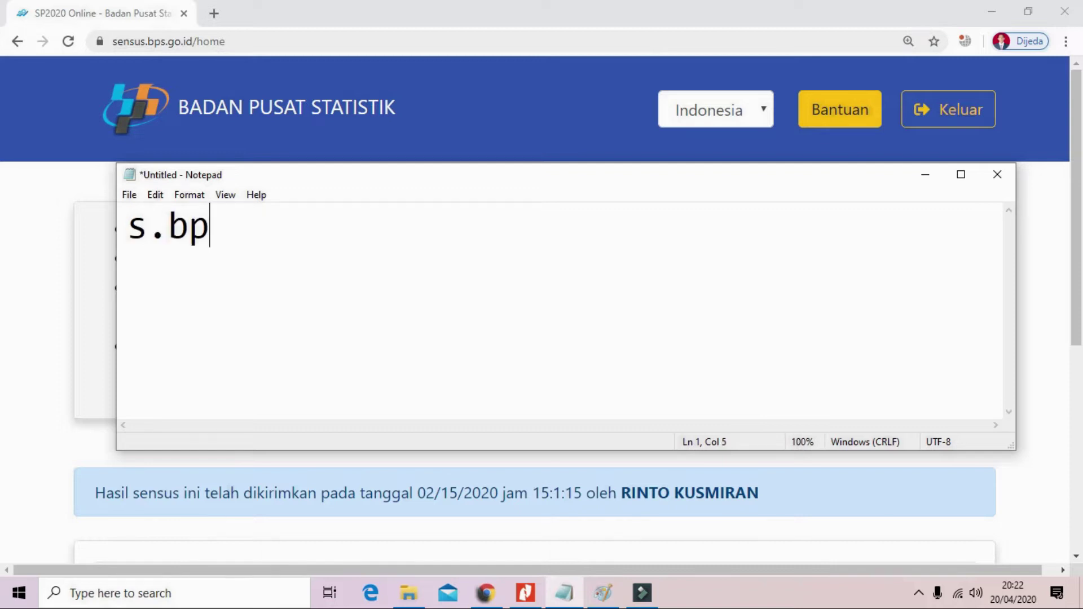
pyautogui.write('s.go.id')
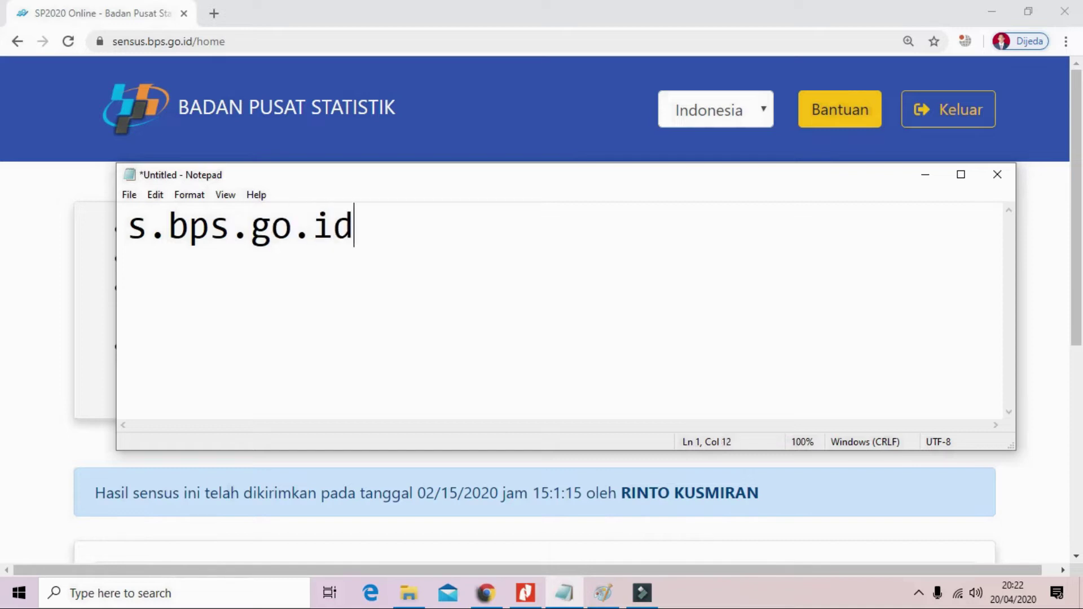
pyautogui.write('/laporan_')
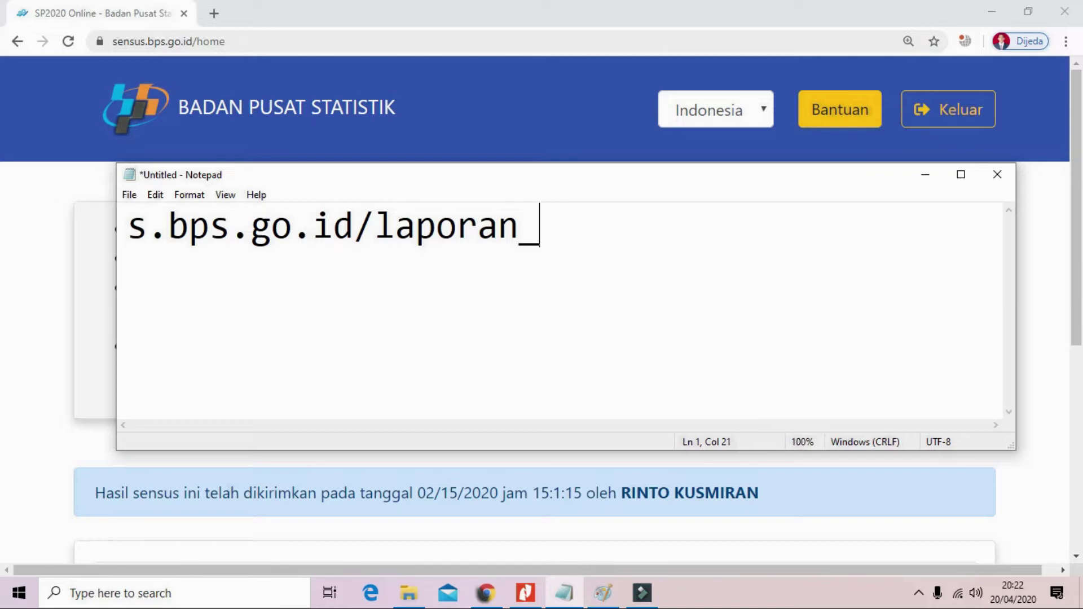
pyautogui.write('sp2')
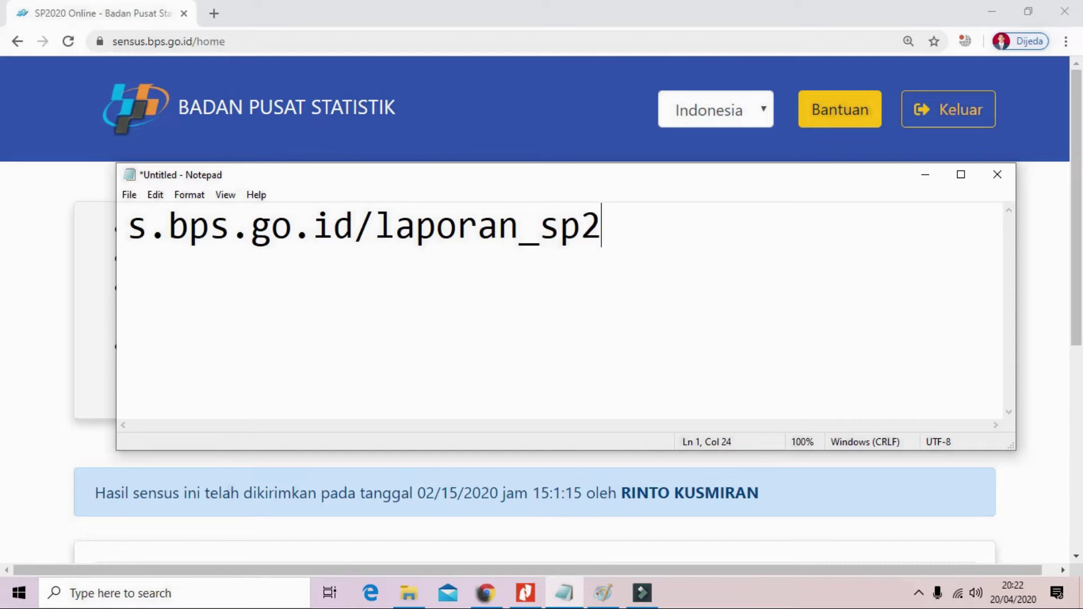
pyautogui.write('020')
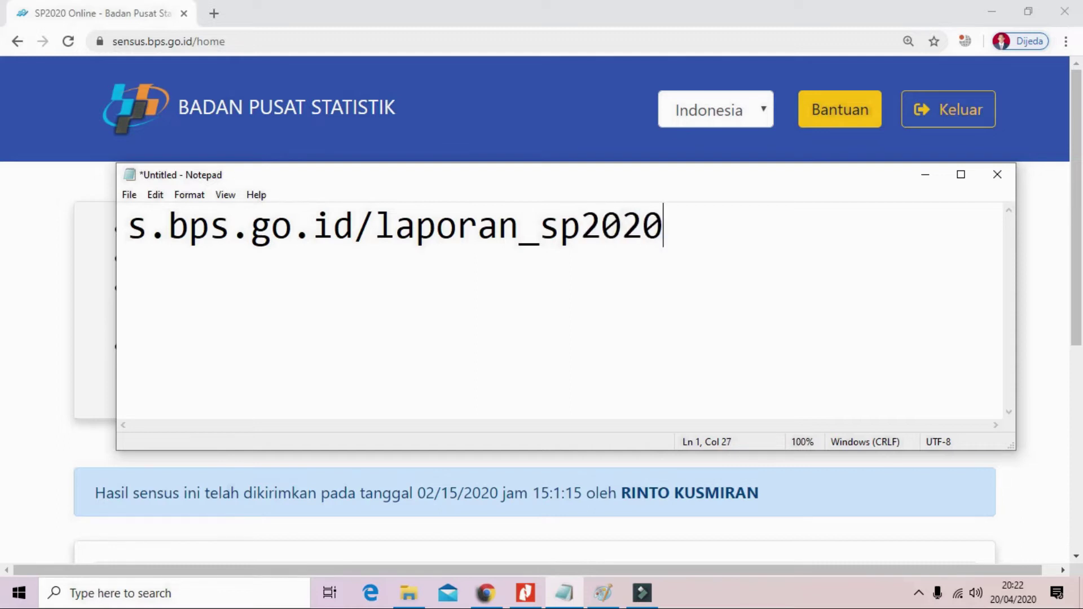
# Copy the report address from Notepad and open it in a new Chrome tab
pyautogui.moveTo(674, 225); pyautogui.dragTo(129, 235)
pyautogui.rightClick(293, 248)
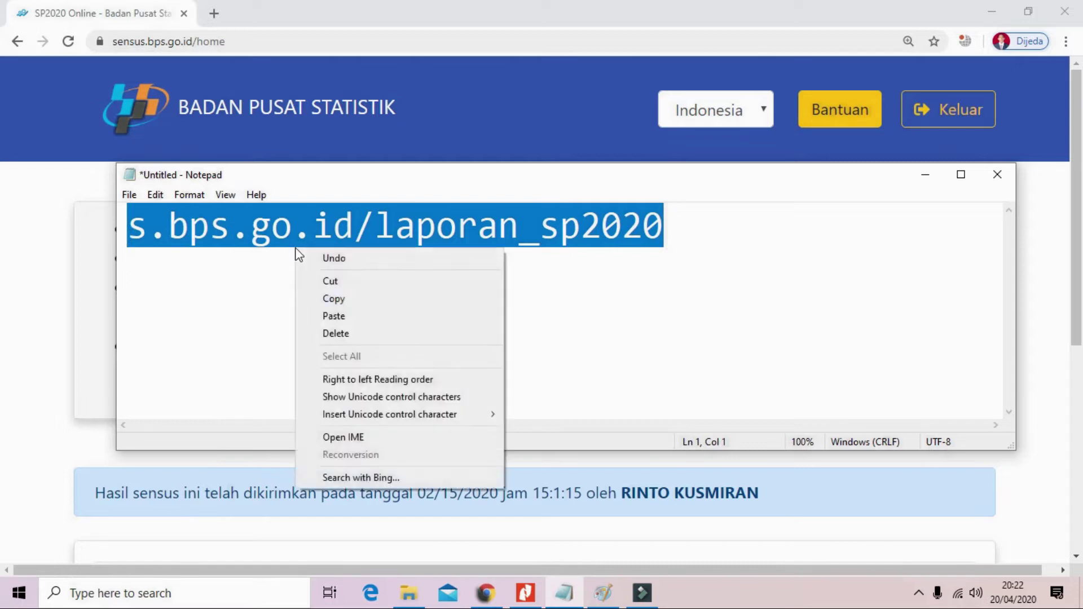
pyautogui.click(363, 299)
pyautogui.click(216, 15)
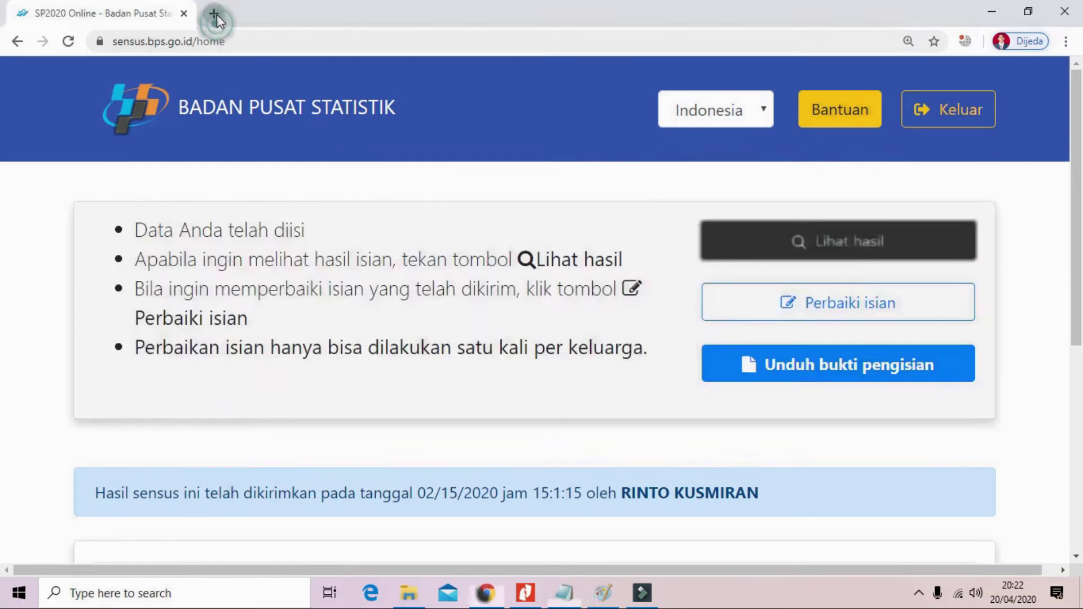
pyautogui.click(217, 15)
pyautogui.rightClick(234, 43)
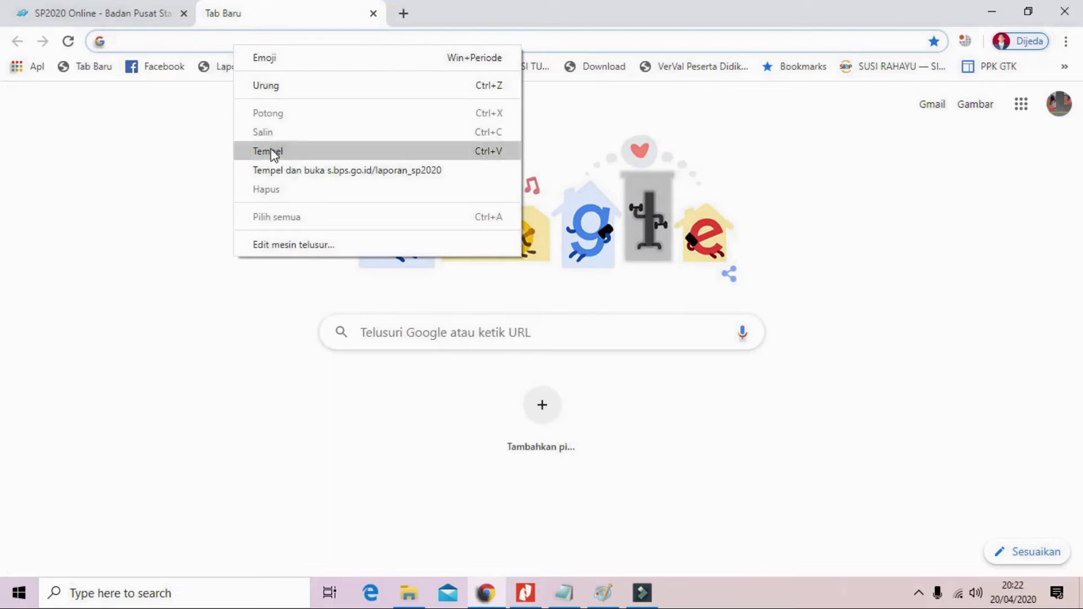
pyautogui.click(272, 153)
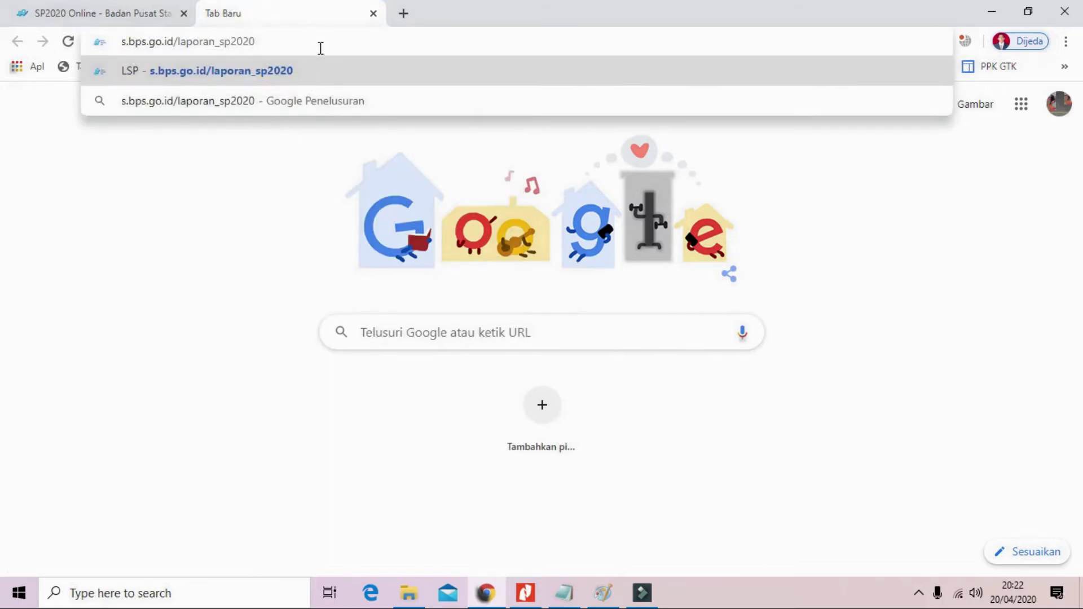
pyautogui.press('Return')
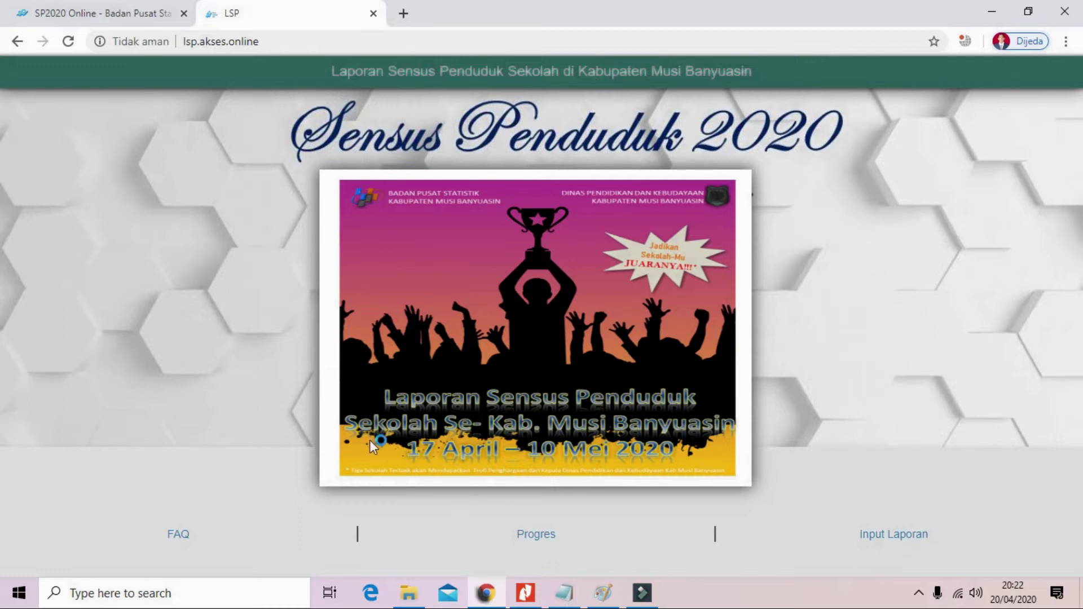
# View the report site's FAQ and Progres information, closing each dialog after reading it
pyautogui.click(172, 536)
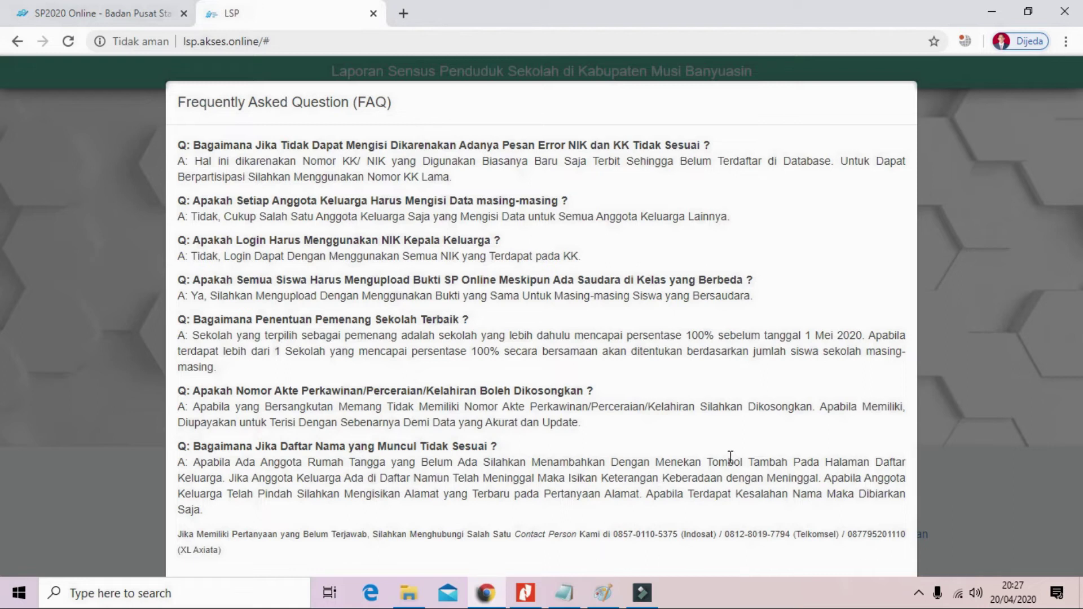
pyautogui.click(990, 258)
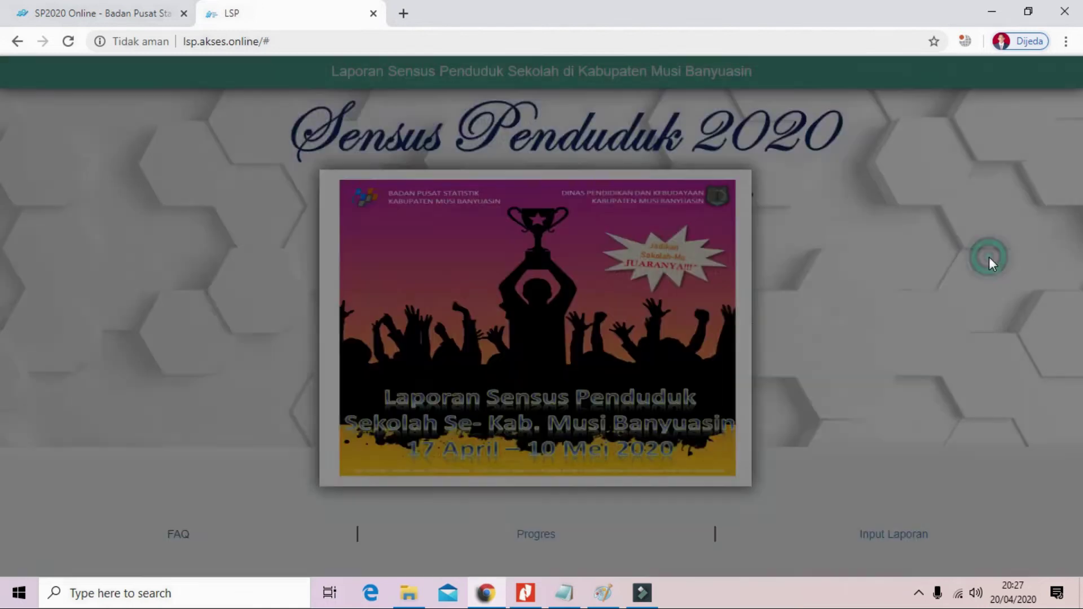
pyautogui.click(536, 533)
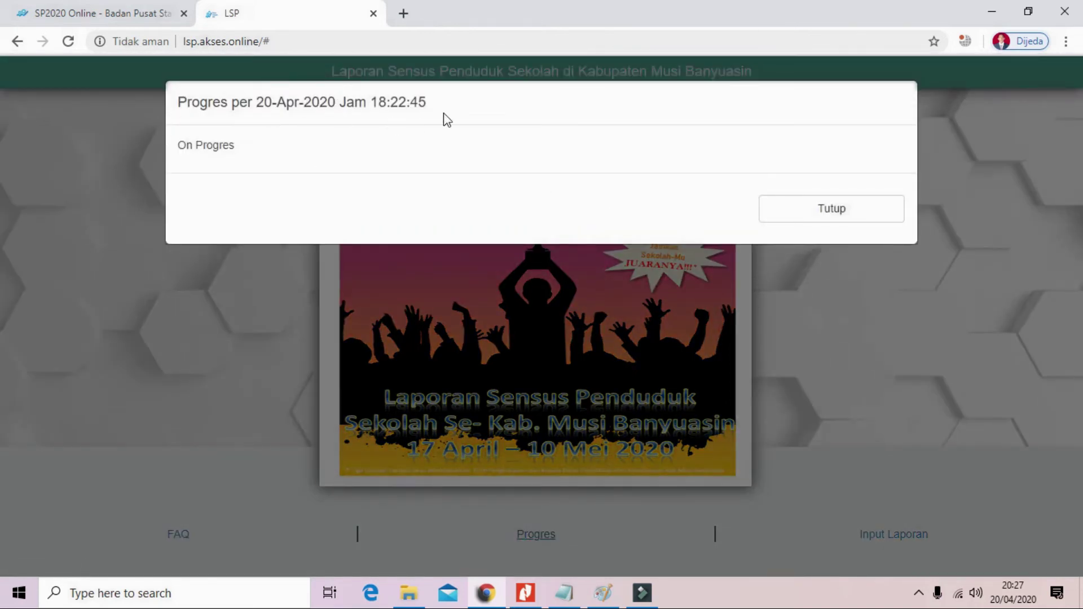
pyautogui.click(839, 224)
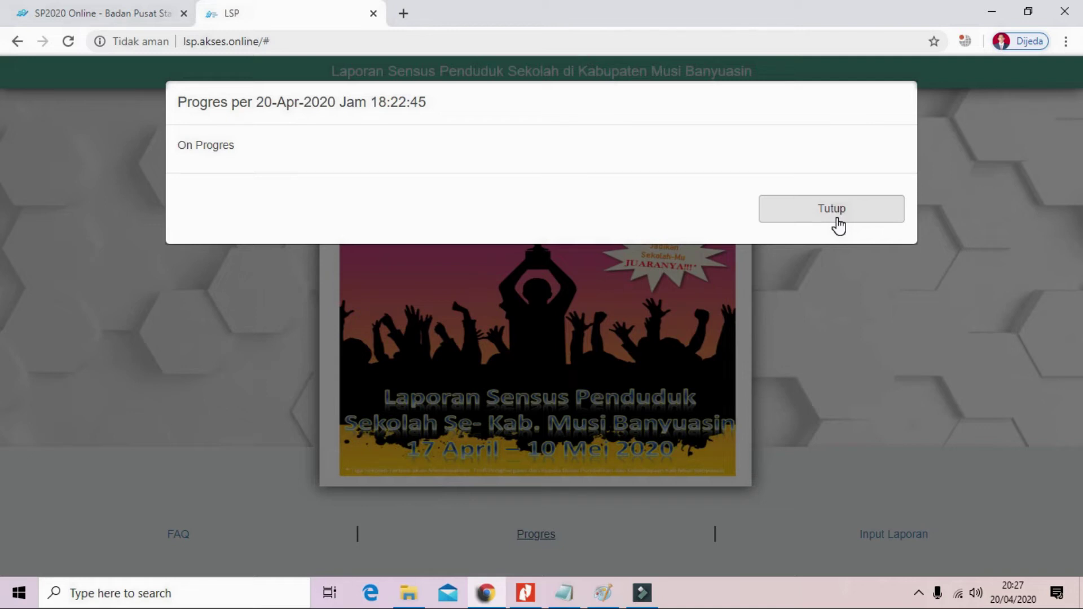
pyautogui.click(838, 225)
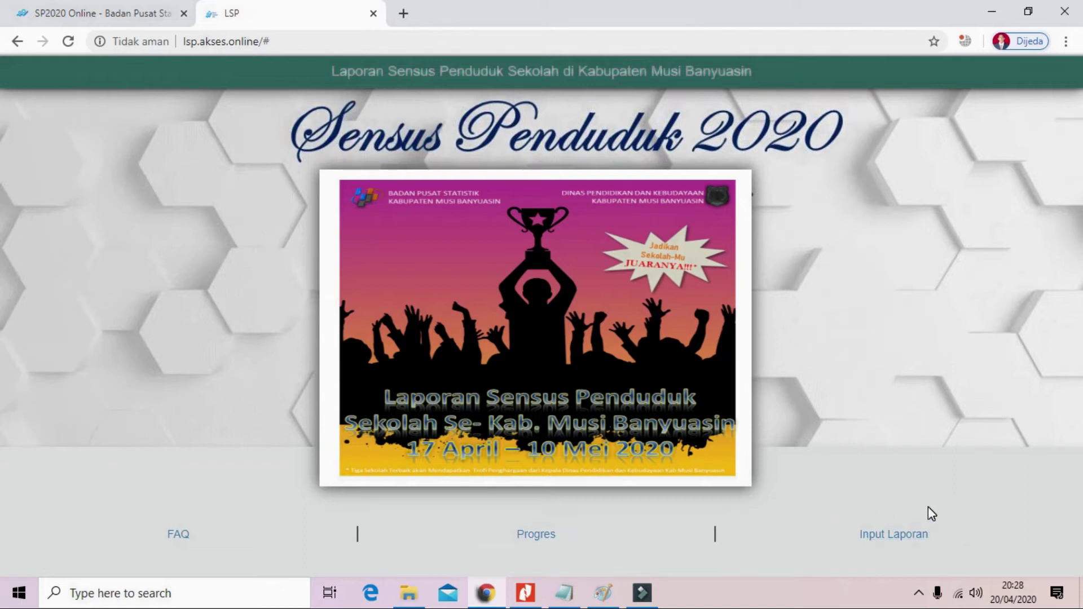
# Open the Input Laporan SP2020 form and go through its empty student name and national student number fields
pyautogui.click(879, 534)
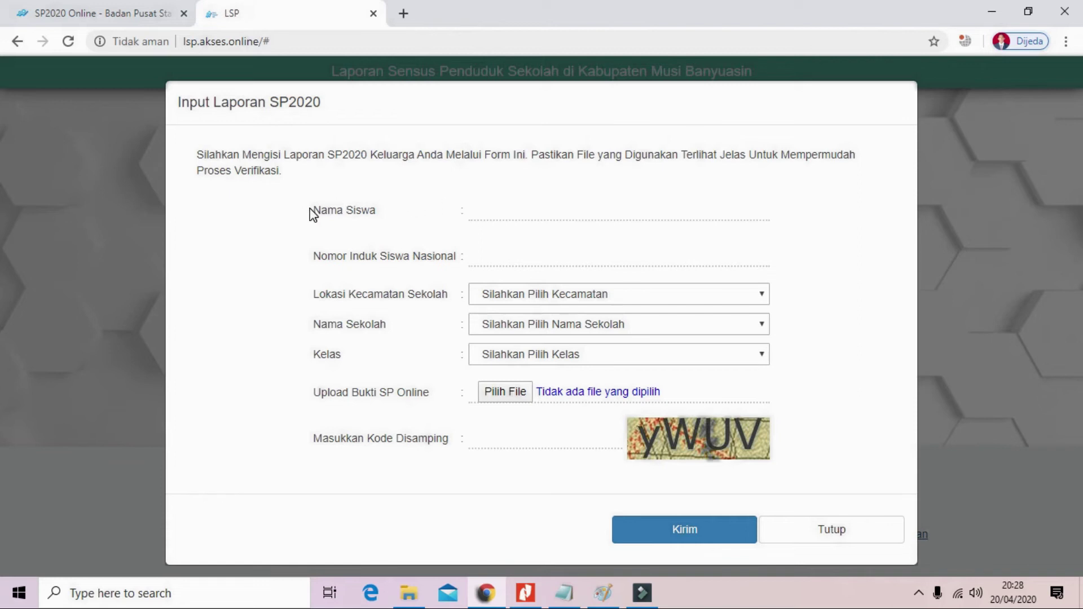
pyautogui.click(489, 210)
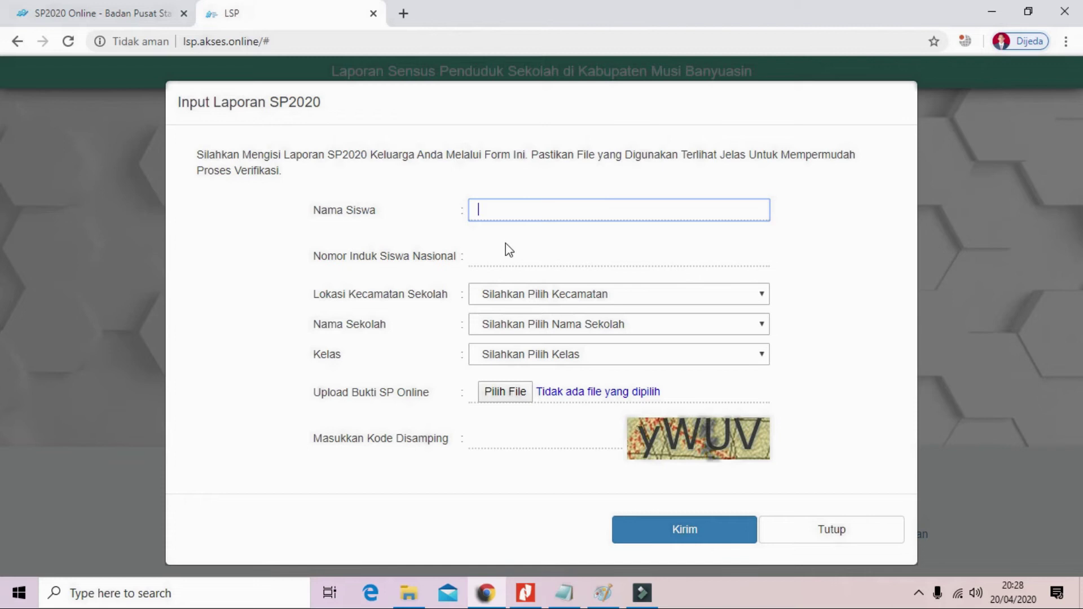
pyautogui.click(486, 247)
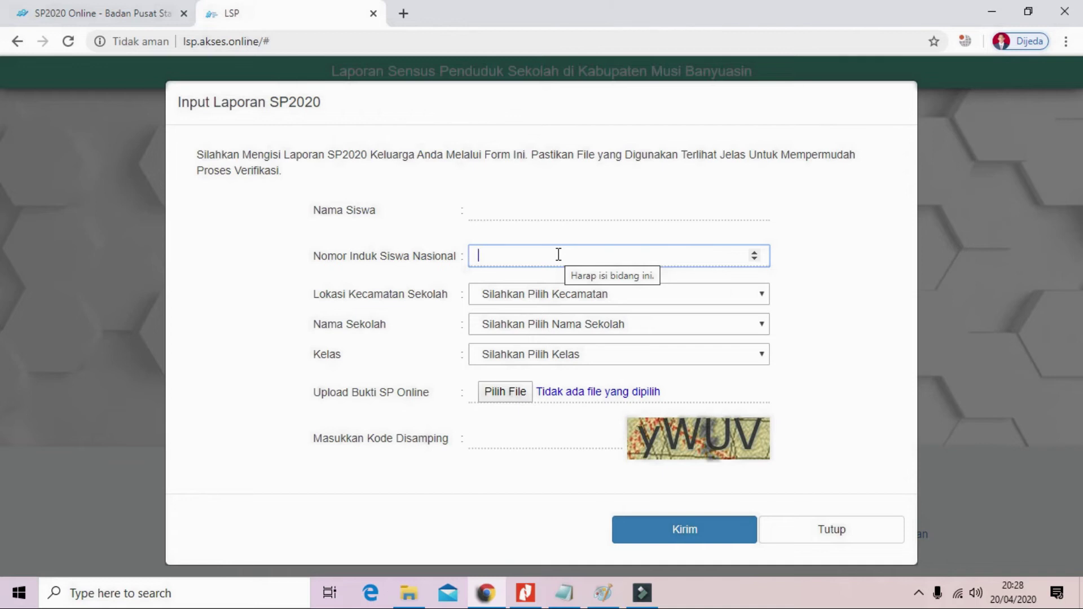
# Check the district and school lists, and set the school's district (Lokasi Kecamatan Sekolah) to Tungkal Jaya
pyautogui.click(753, 296)
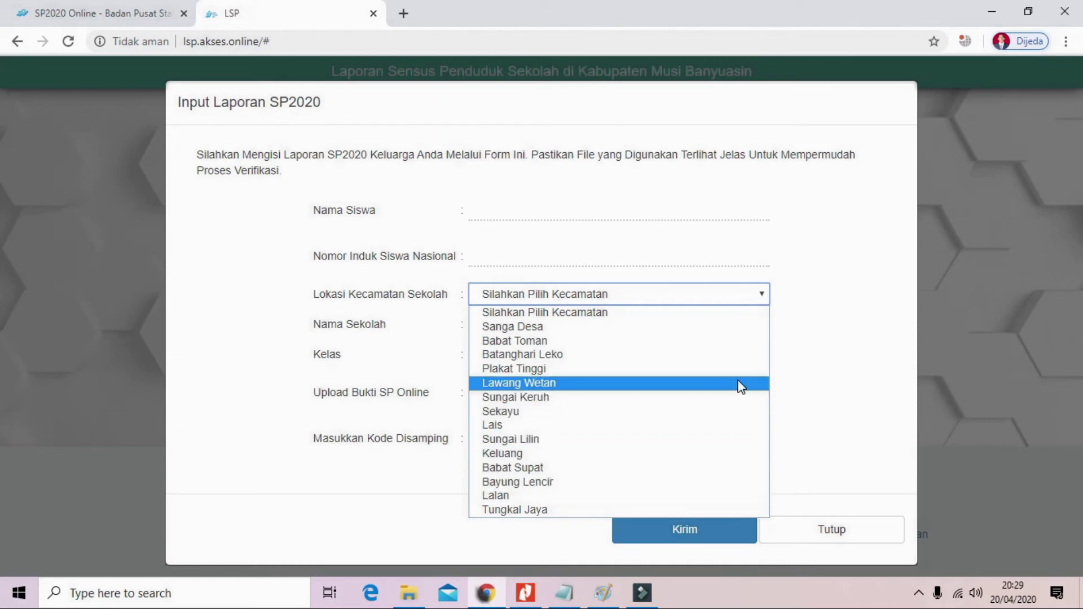
pyautogui.click(600, 312)
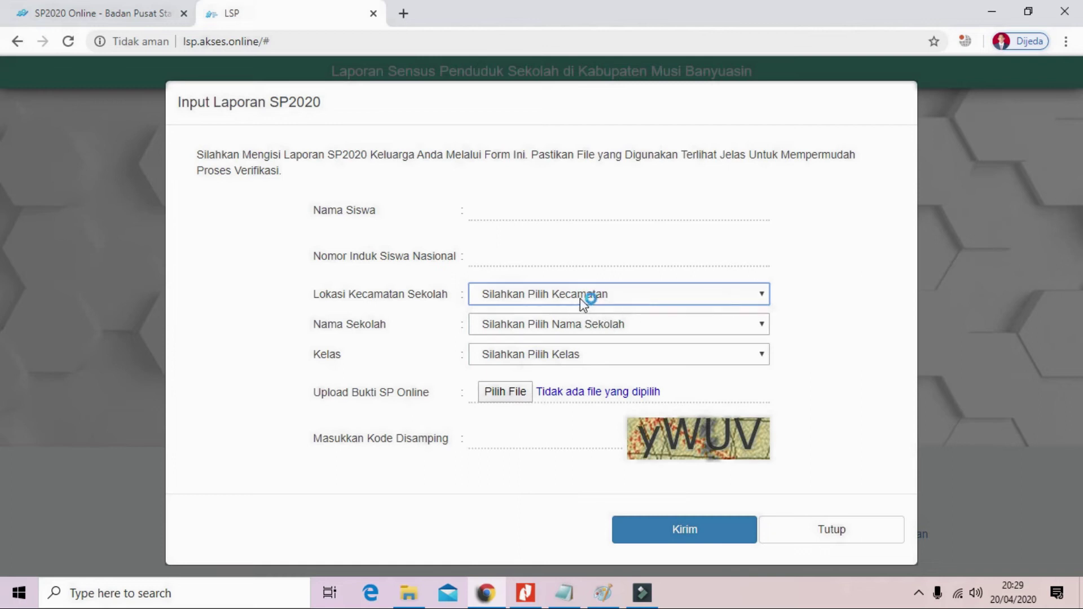
pyautogui.click(760, 326)
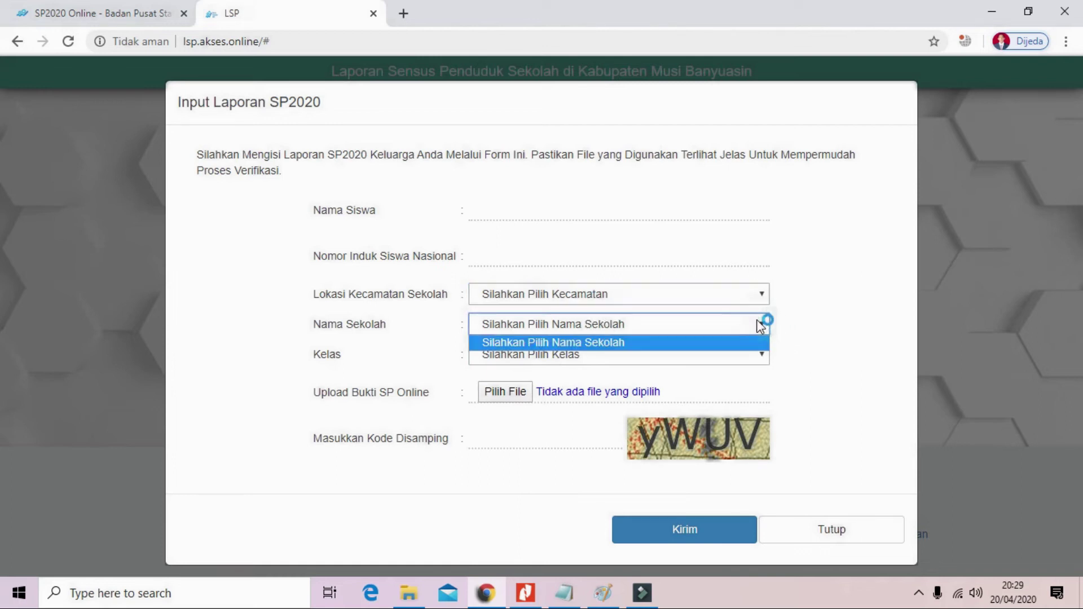
pyautogui.click(658, 342)
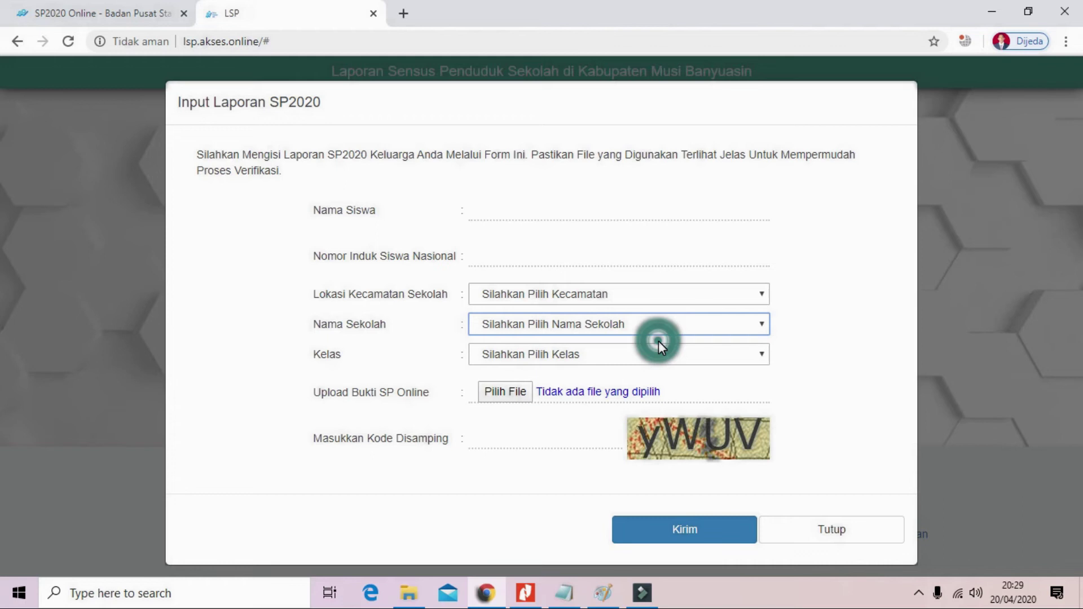
pyautogui.click(762, 320)
pyautogui.click(757, 292)
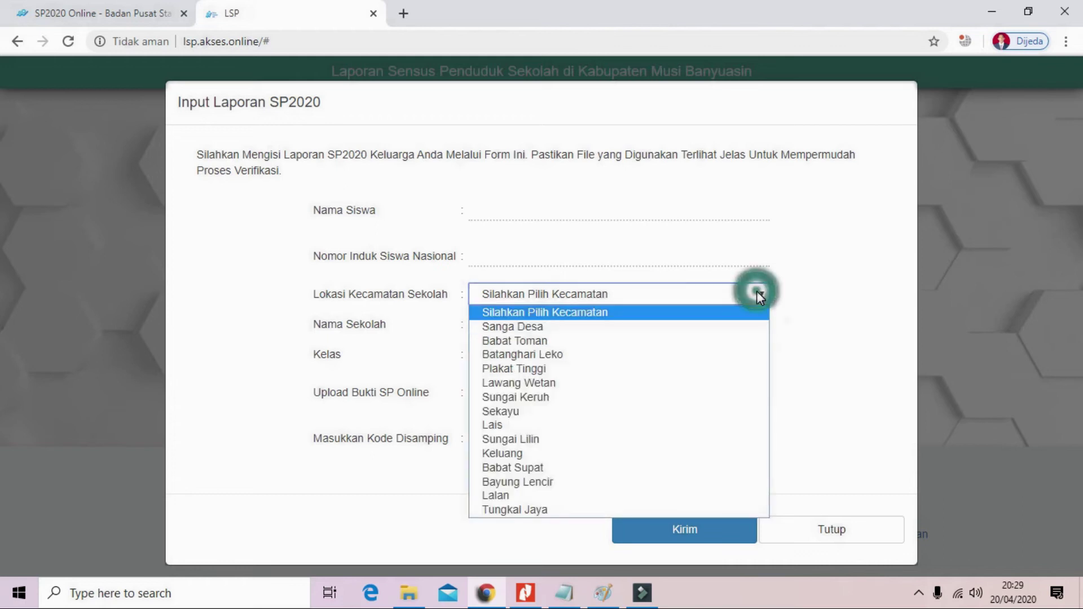
pyautogui.click(543, 509)
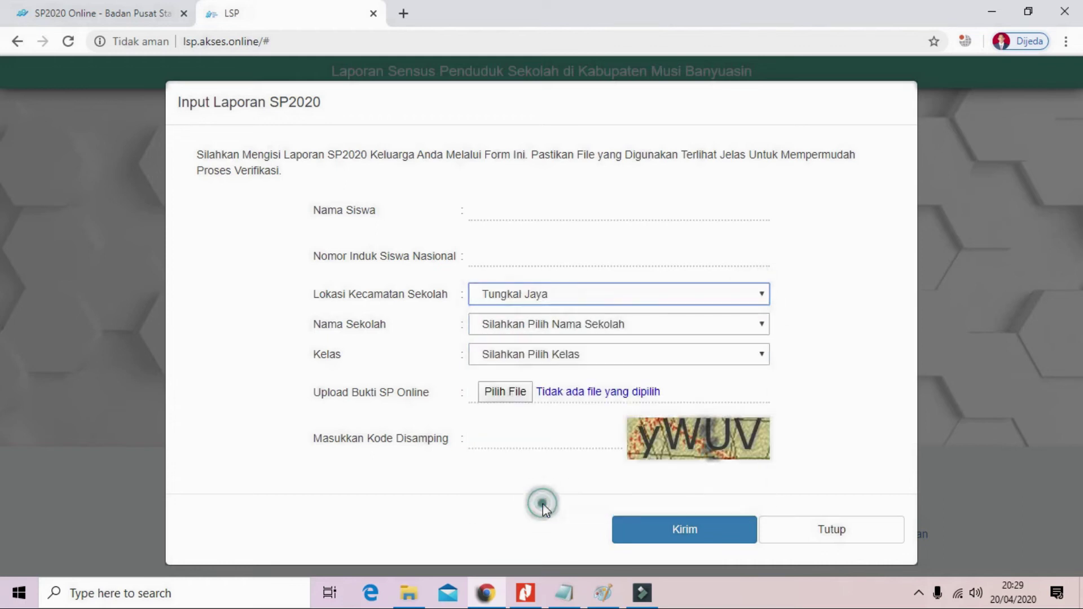
# Look through the Tungkal Jaya school list from primary to senior high schools, and check the Kelas options with no school chosen
pyautogui.click(758, 322)
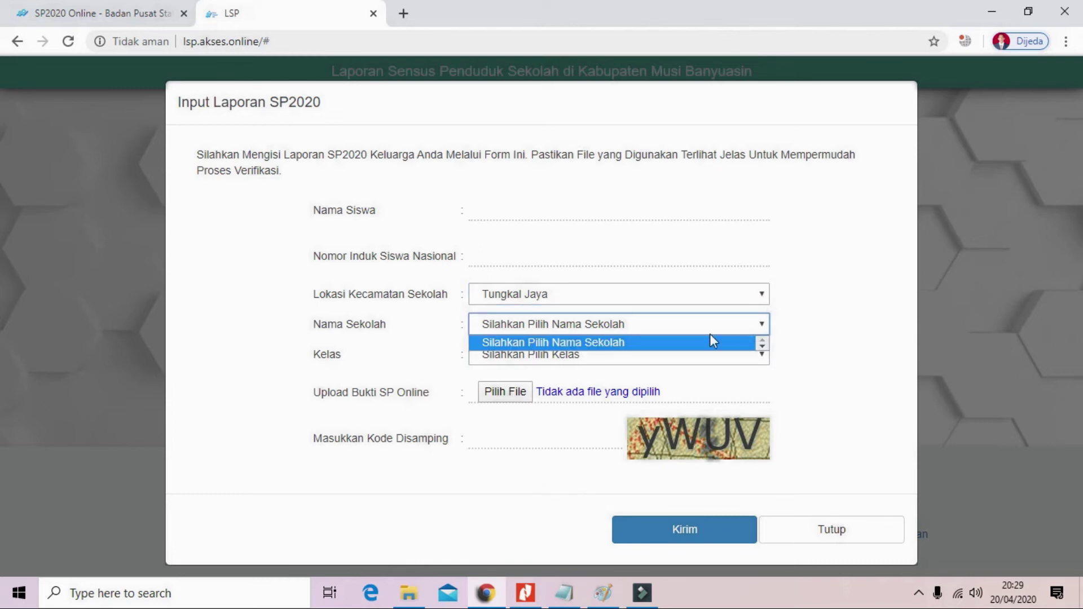
pyautogui.click(690, 341)
pyautogui.click(743, 326)
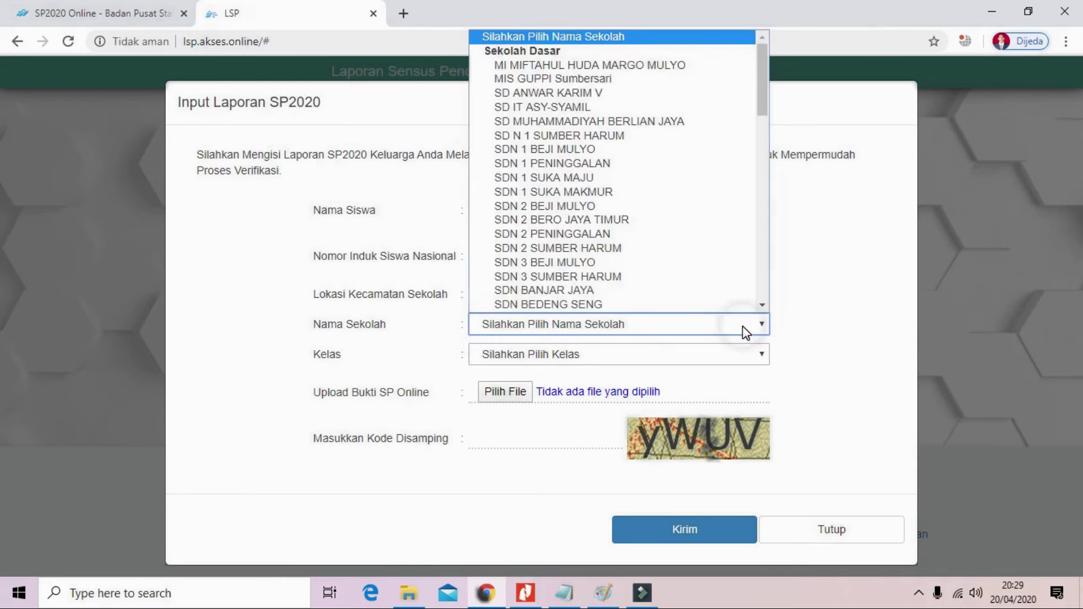
pyautogui.moveTo(763, 94); pyautogui.dragTo(759, 194)
pyautogui.moveTo(758, 210); pyautogui.dragTo(759, 92)
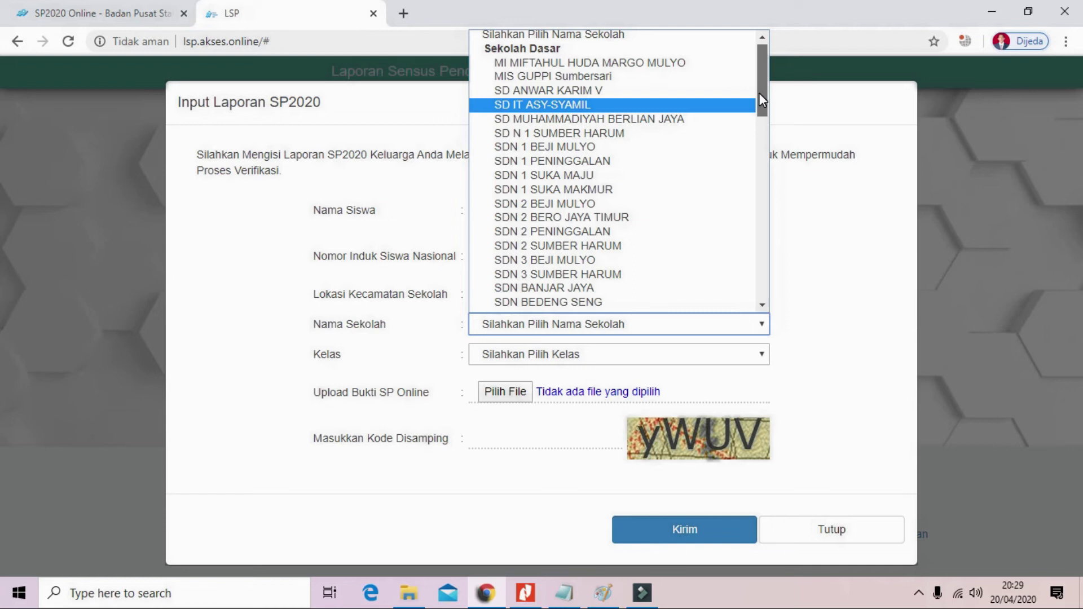
pyautogui.moveTo(759, 93)
pyautogui.mouseDown()
pyautogui.moveTo(760, 202)
pyautogui.moveTo(768, 105)
pyautogui.mouseUp()
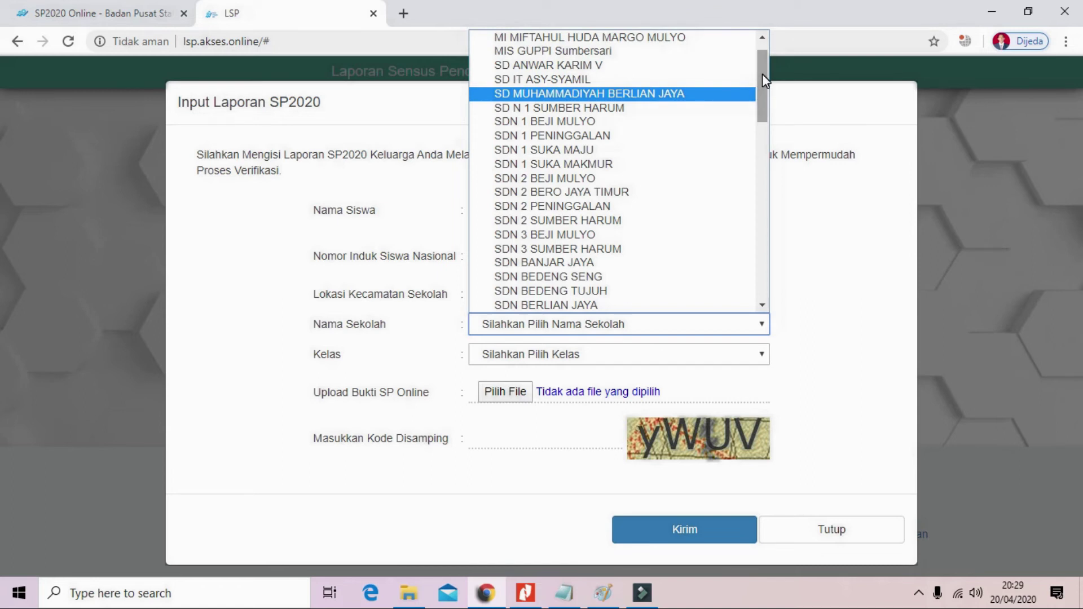
pyautogui.moveTo(763, 74); pyautogui.dragTo(771, 183)
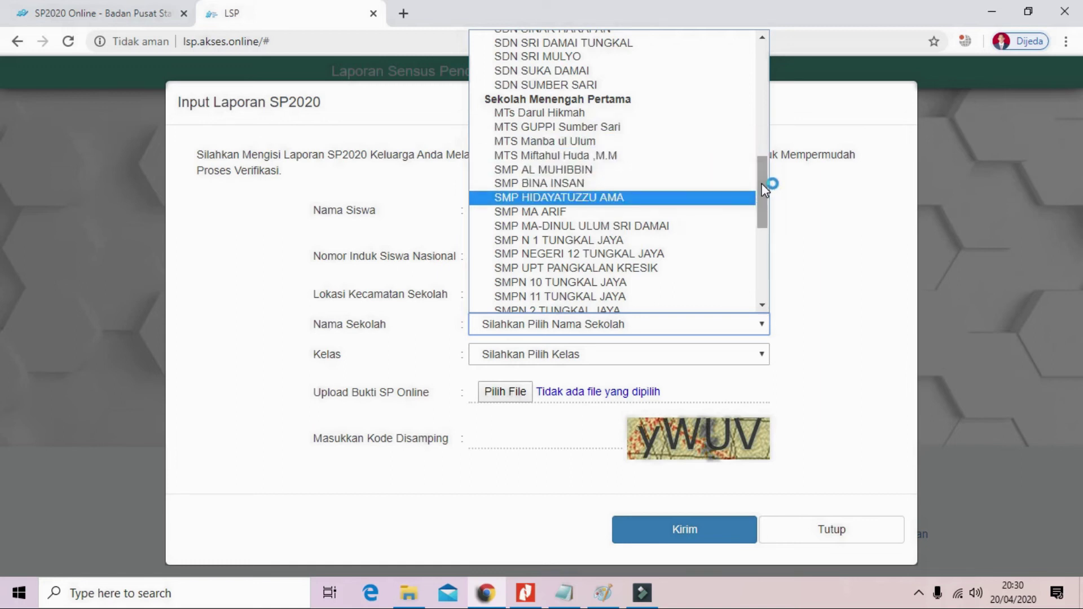
pyautogui.moveTo(762, 184); pyautogui.dragTo(751, 264)
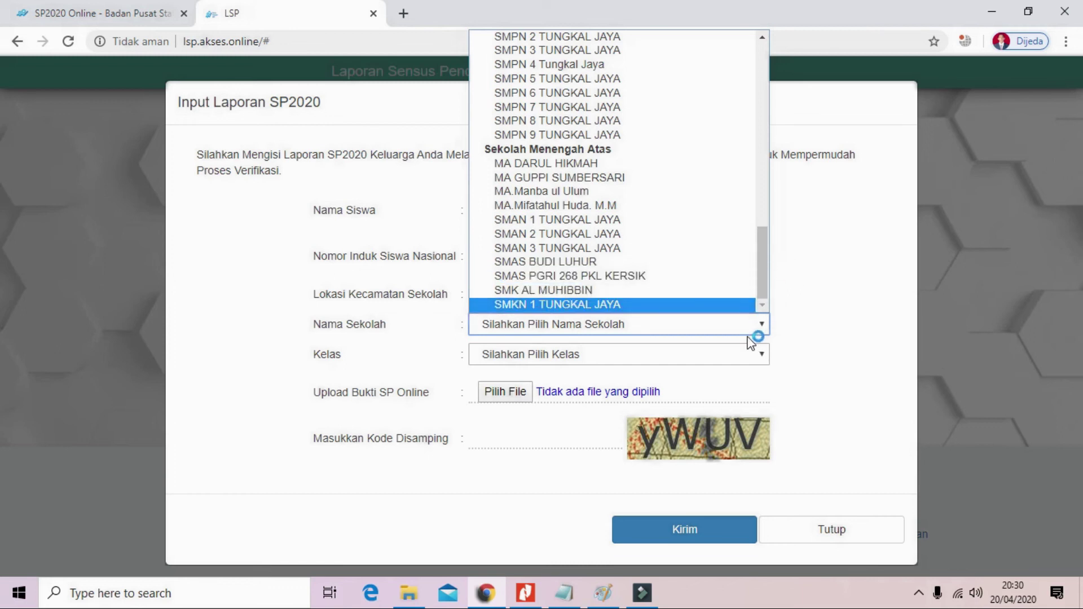
pyautogui.click(761, 355)
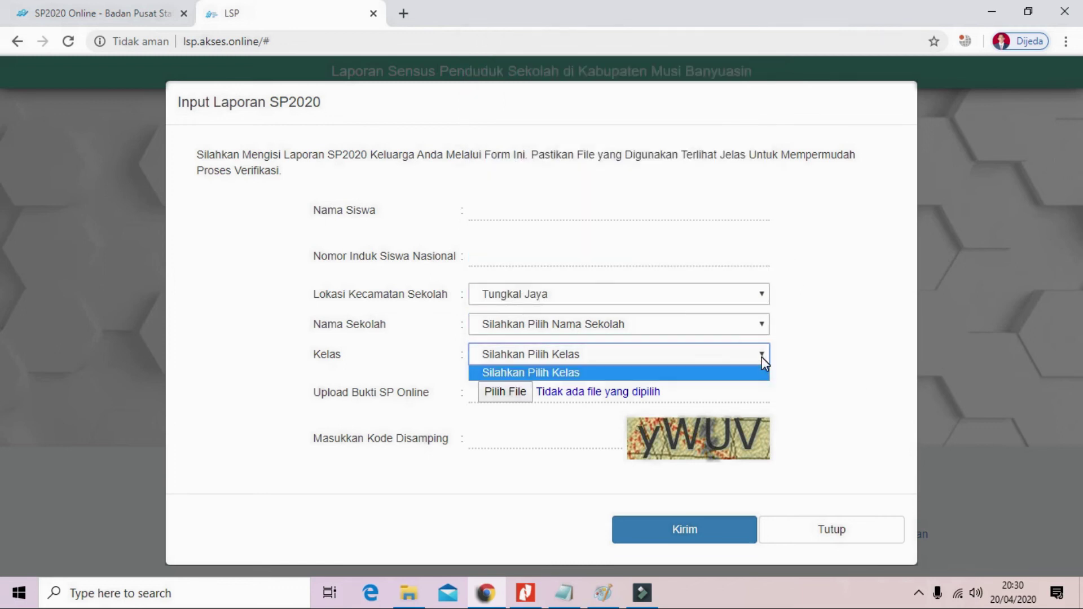
# Select SDN 1 SUKA MAJU as the school name and view the class options for a primary school
pyautogui.click(760, 324)
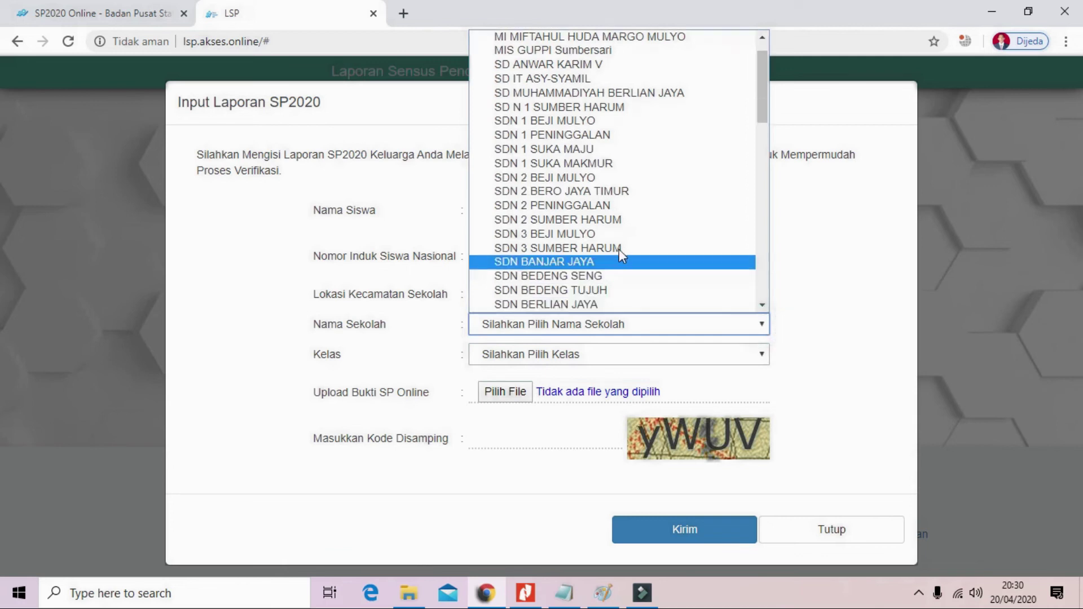
pyautogui.click(597, 149)
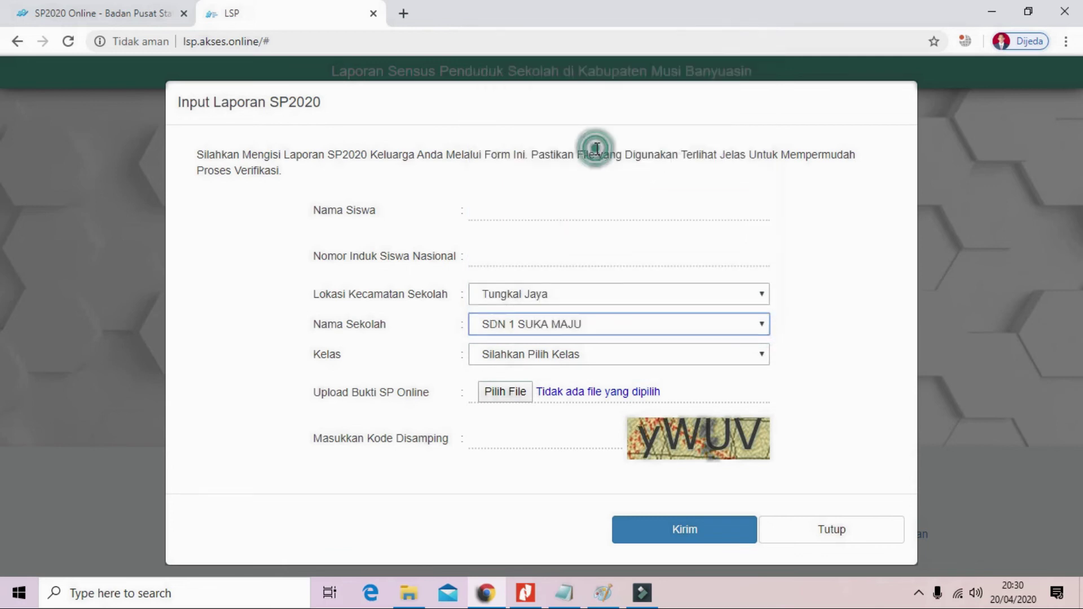
pyautogui.click(756, 355)
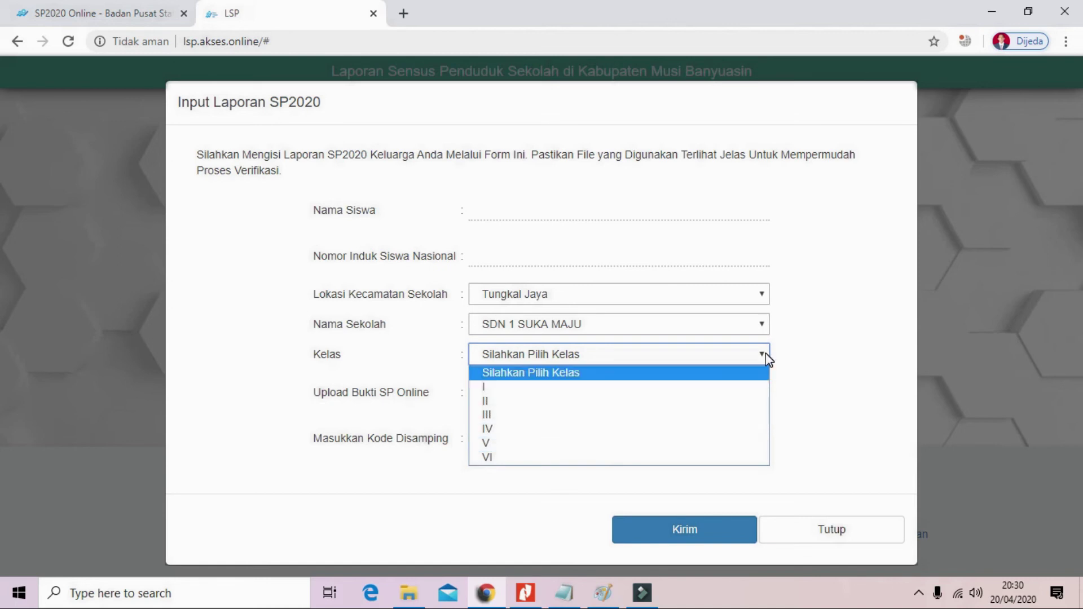
# Change the school name to SMPN 10 TUNGKAL JAYA and view the class options for a junior high school
pyautogui.click(763, 324)
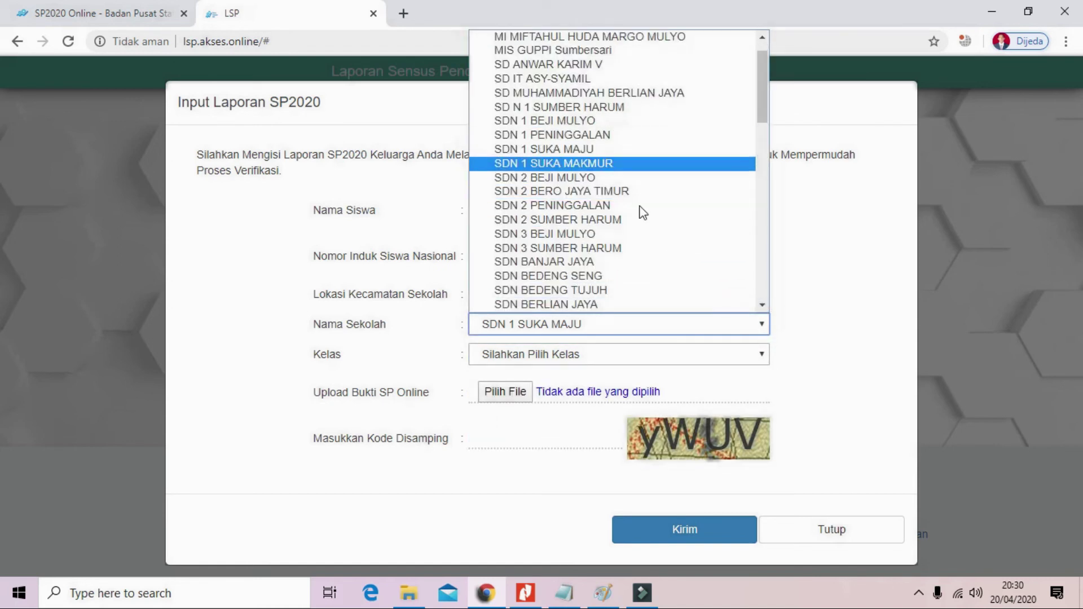
pyautogui.scroll(-10, 644, 214)
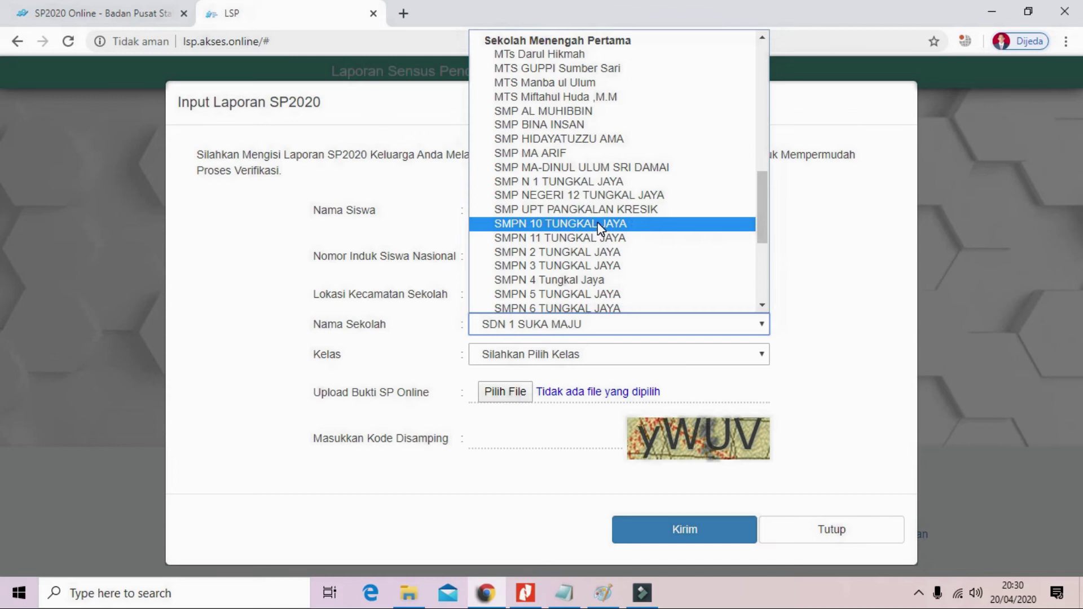
pyautogui.click(599, 224)
pyautogui.click(753, 356)
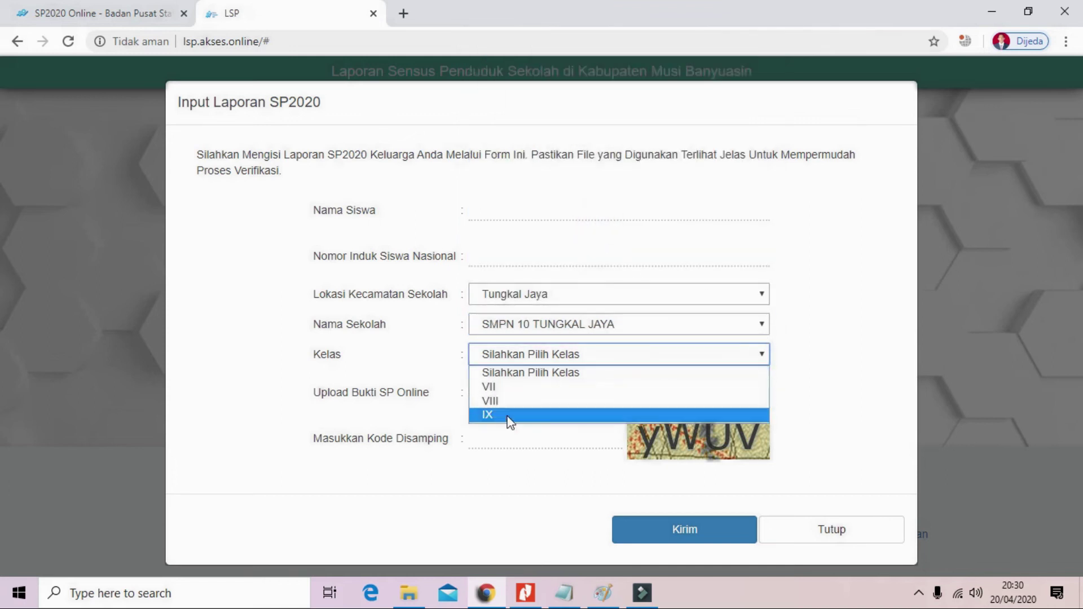
pyautogui.click(858, 310)
# Set the school name to SMAN 2 TUNGKAL JAYA and view its class options without choosing one
pyautogui.click(759, 326)
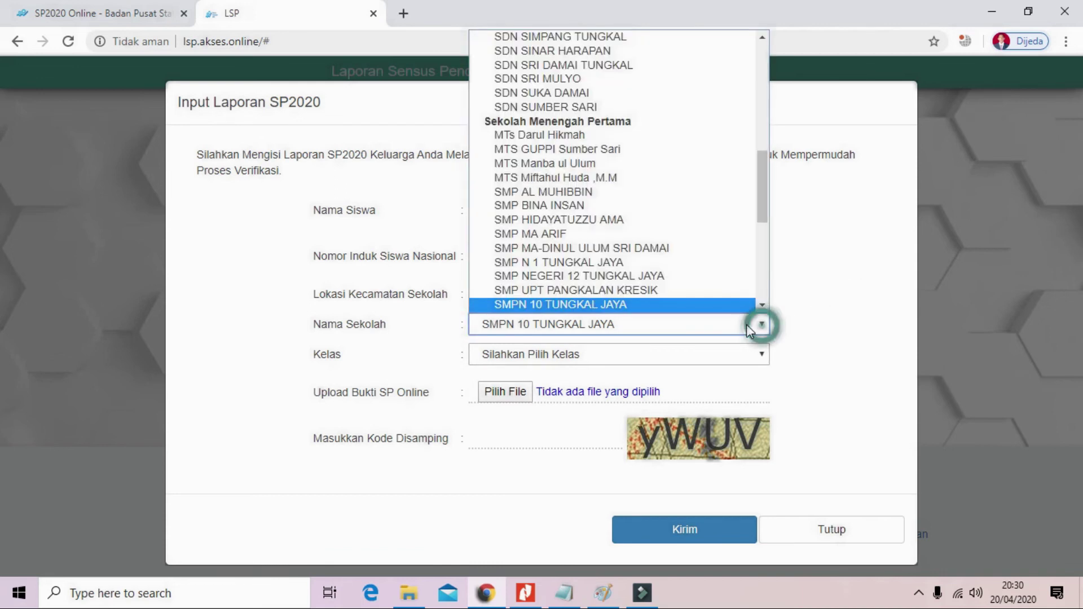
pyautogui.scroll(-5, 651, 244)
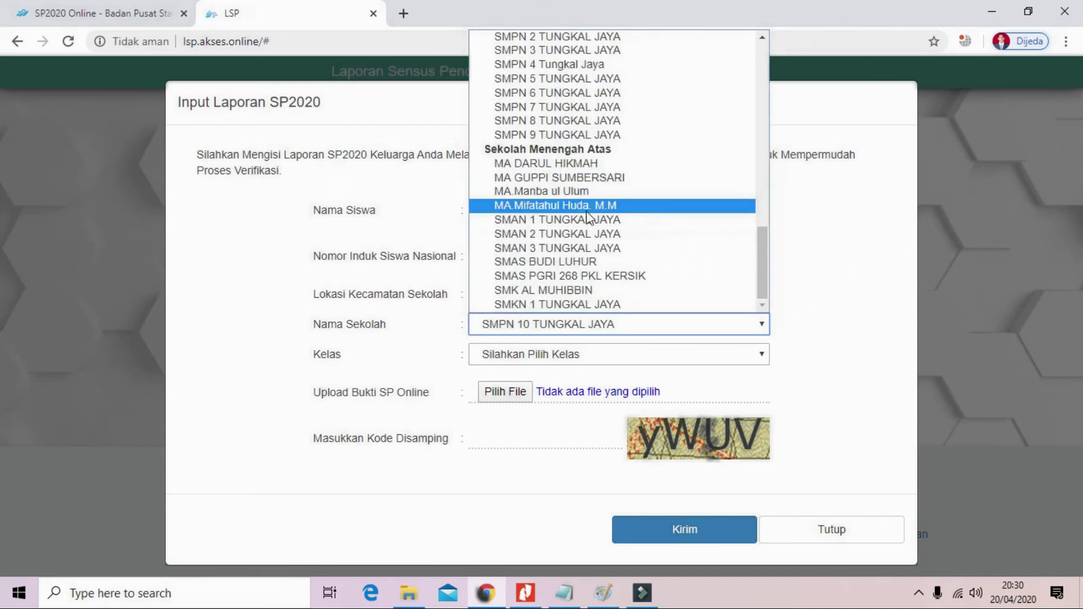
pyautogui.click(570, 234)
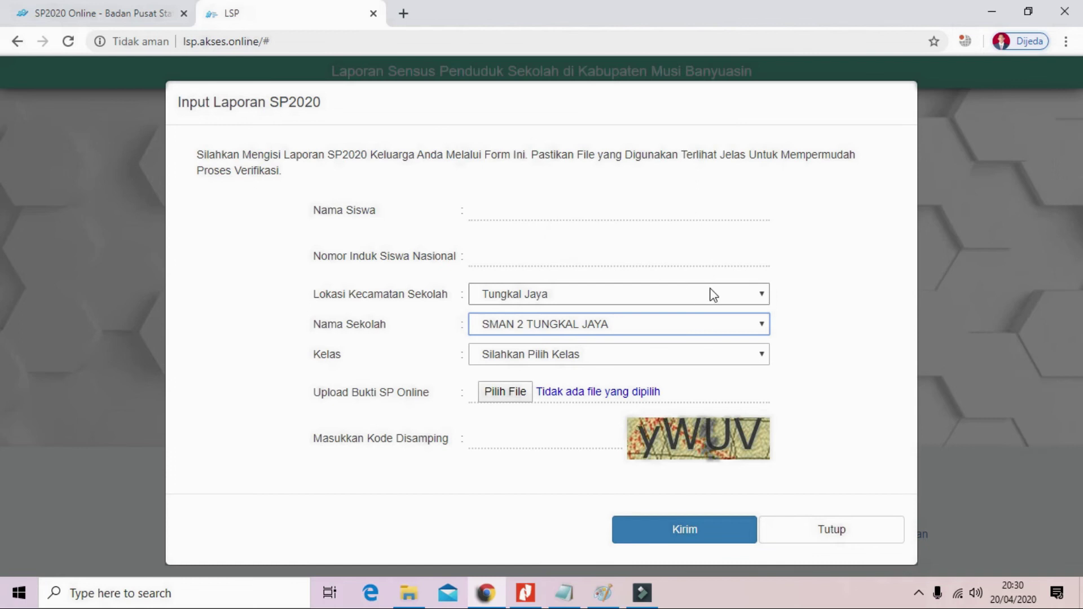
pyautogui.click(759, 360)
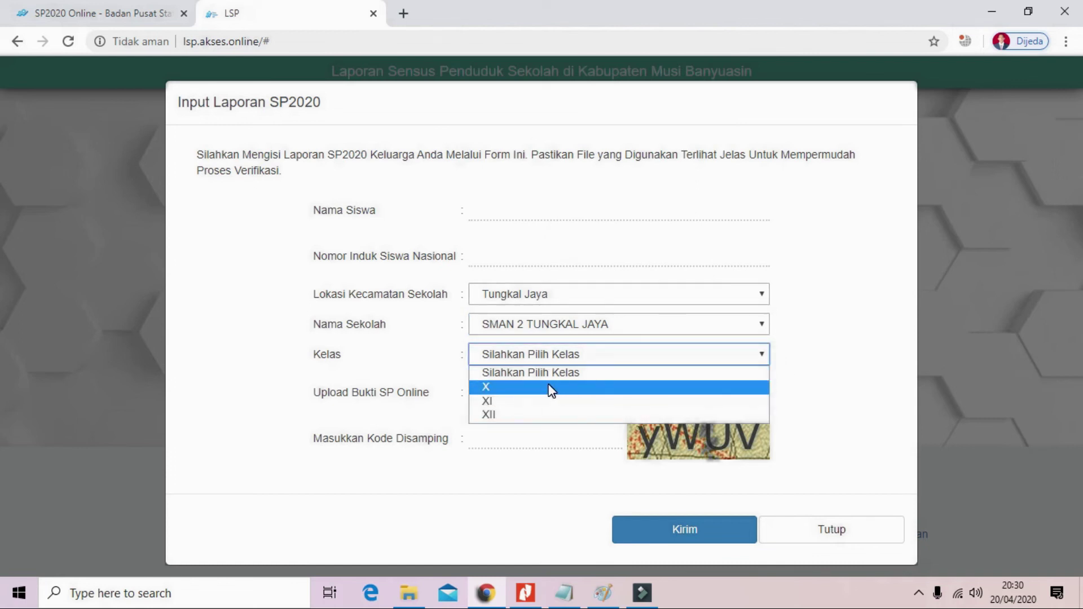
pyautogui.click(842, 313)
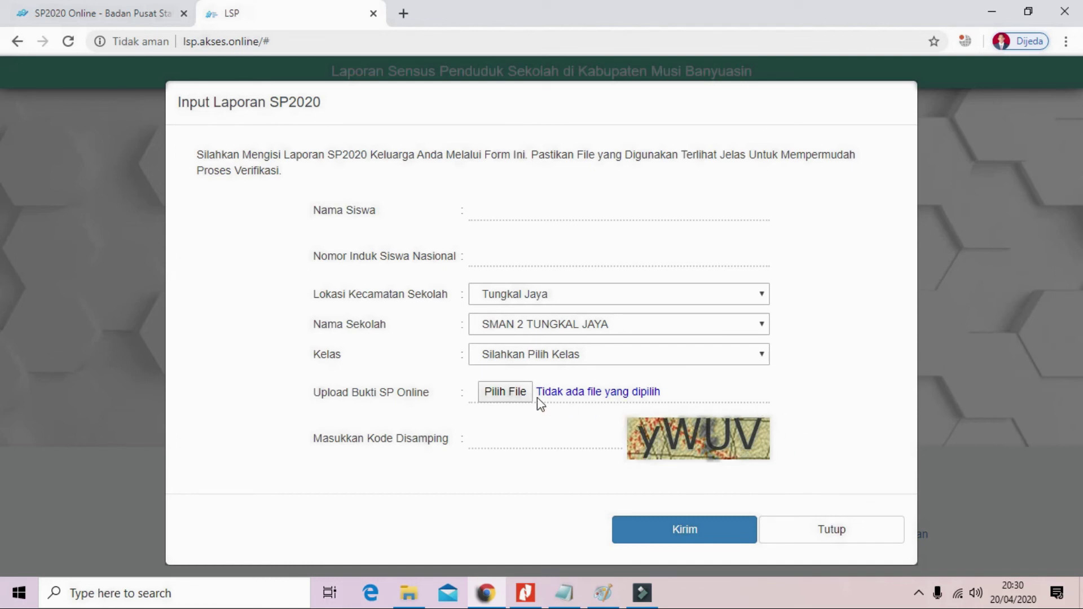
# Start choosing the Upload Bukti SP Online file and browse to the DOWNLOAD AKU folder on DATA (D:)
pyautogui.click(513, 391)
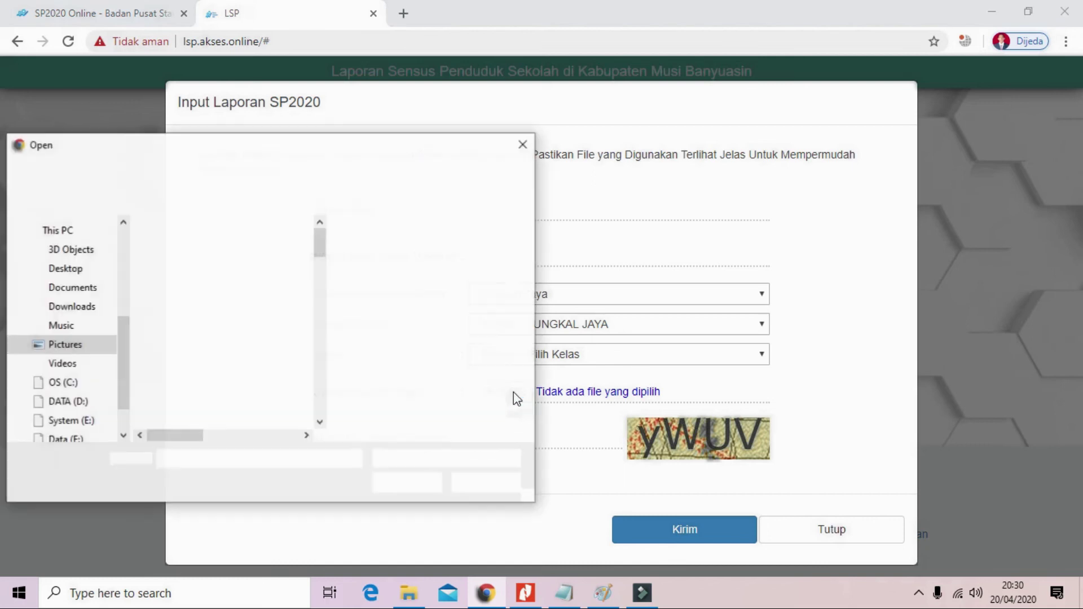
pyautogui.moveTo(320, 242); pyautogui.dragTo(325, 379)
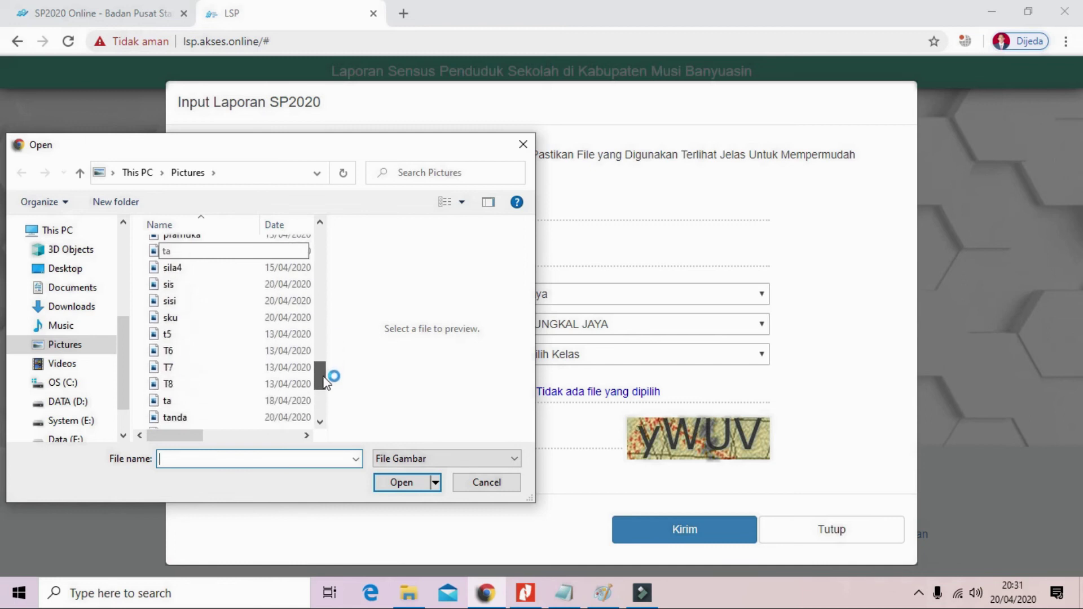
pyautogui.click(92, 402)
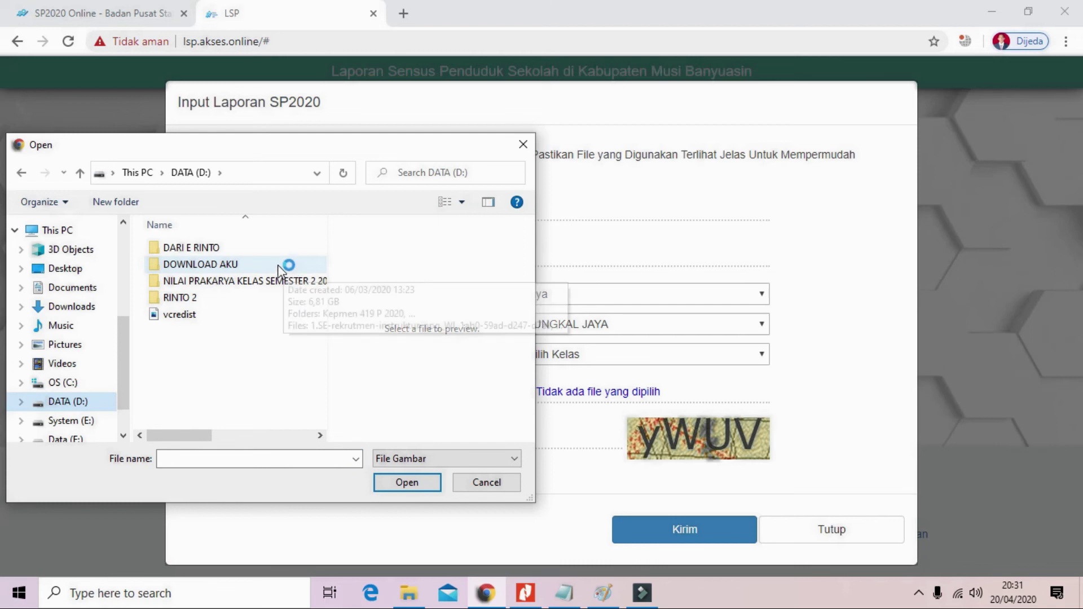
pyautogui.doubleClick(263, 263)
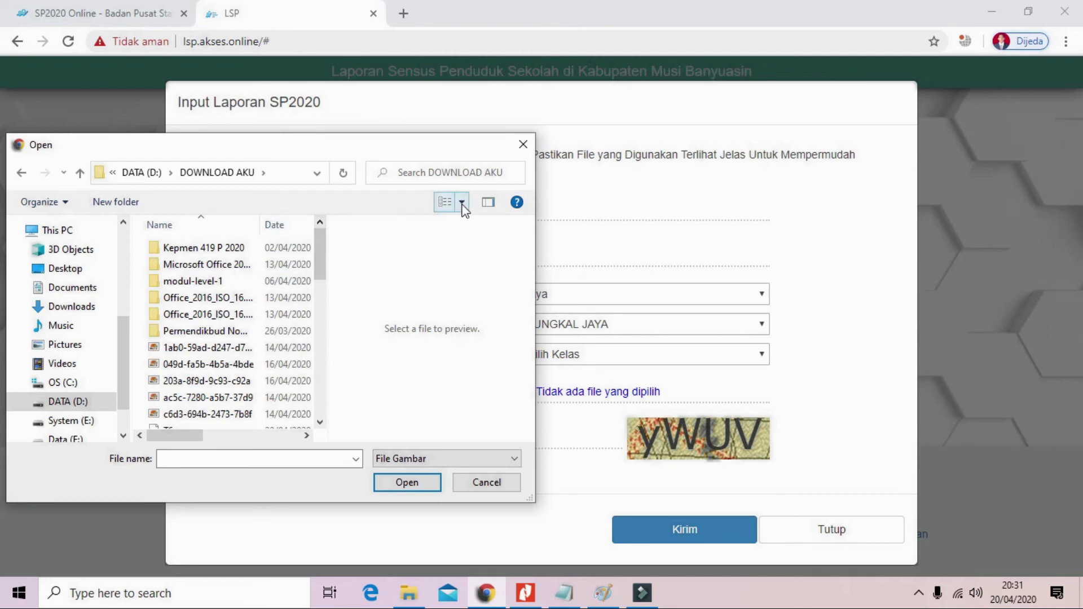
# Sort the DOWNLOAD AKU files by newest date, and widen the file dialog with its preview pane hidden
pyautogui.click(306, 223)
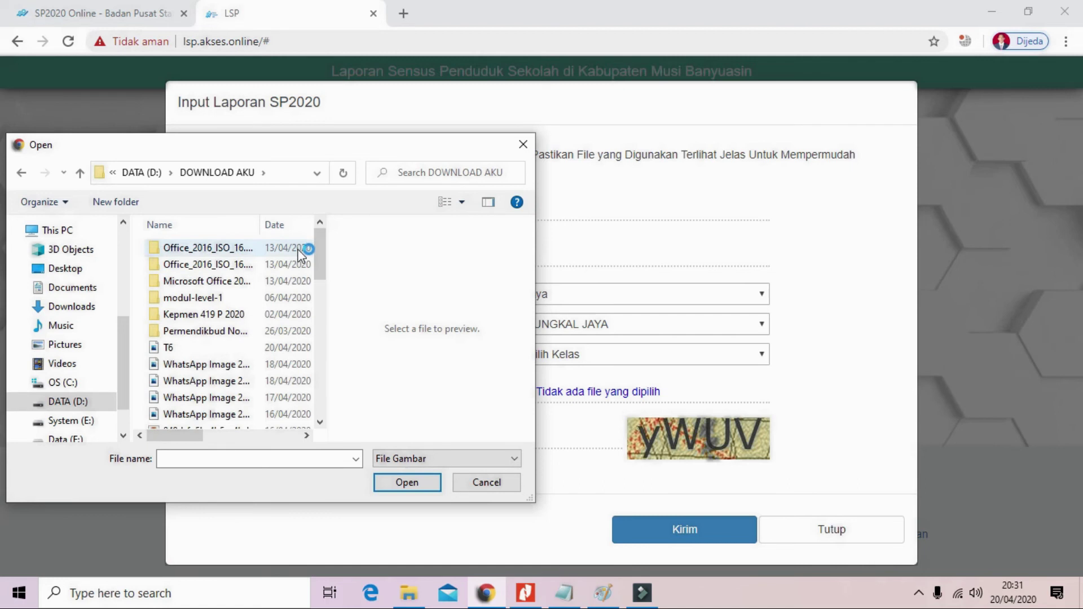
pyautogui.moveTo(320, 238); pyautogui.dragTo(317, 397)
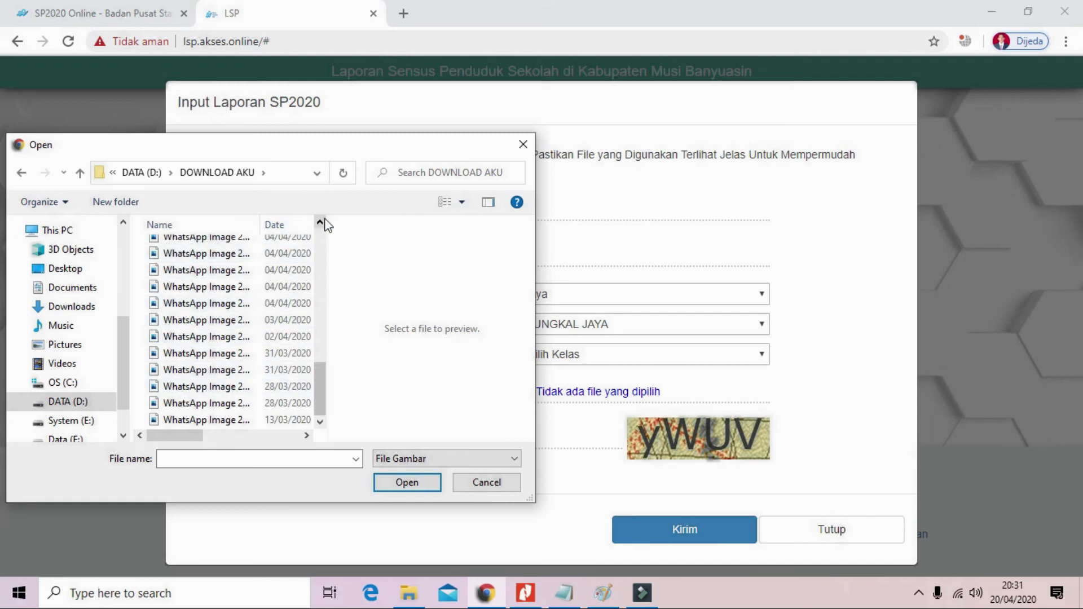
pyautogui.moveTo(540, 202); pyautogui.dragTo(738, 202)
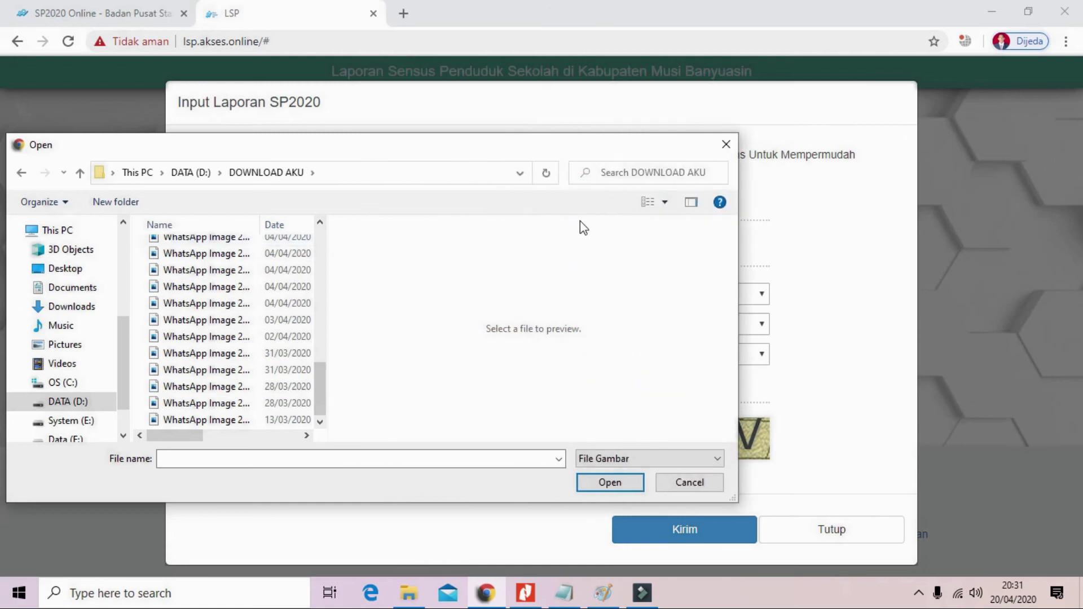
pyautogui.click(691, 202)
pyautogui.scroll(2, 536, 316)
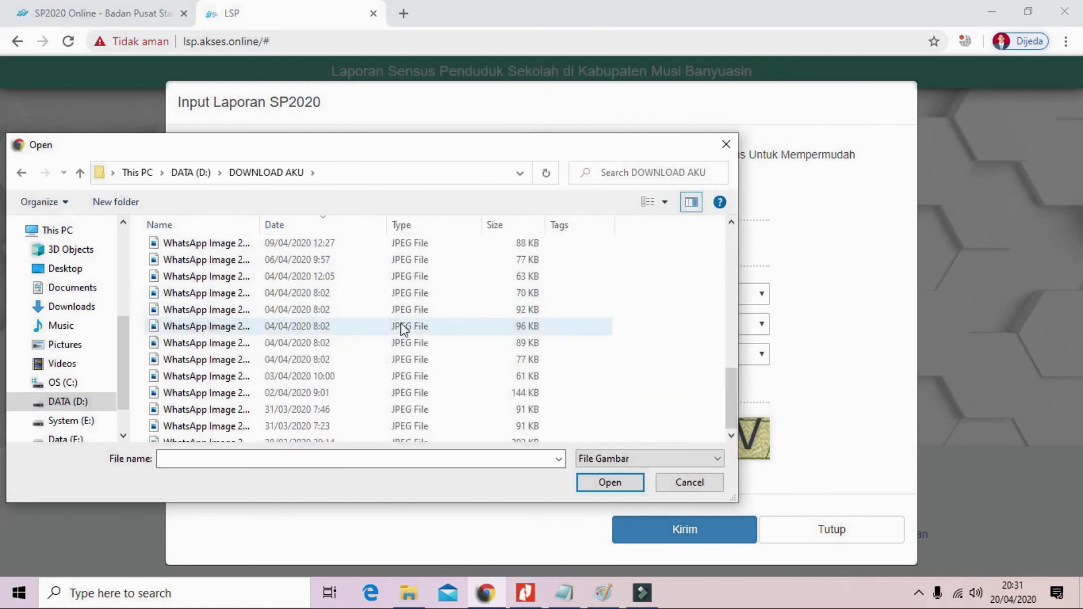
# Filter the DOWNLOAD AKU files in the upload dialog to Today, and check the PDF documents open in Nitro Pro
pyautogui.click(381, 223)
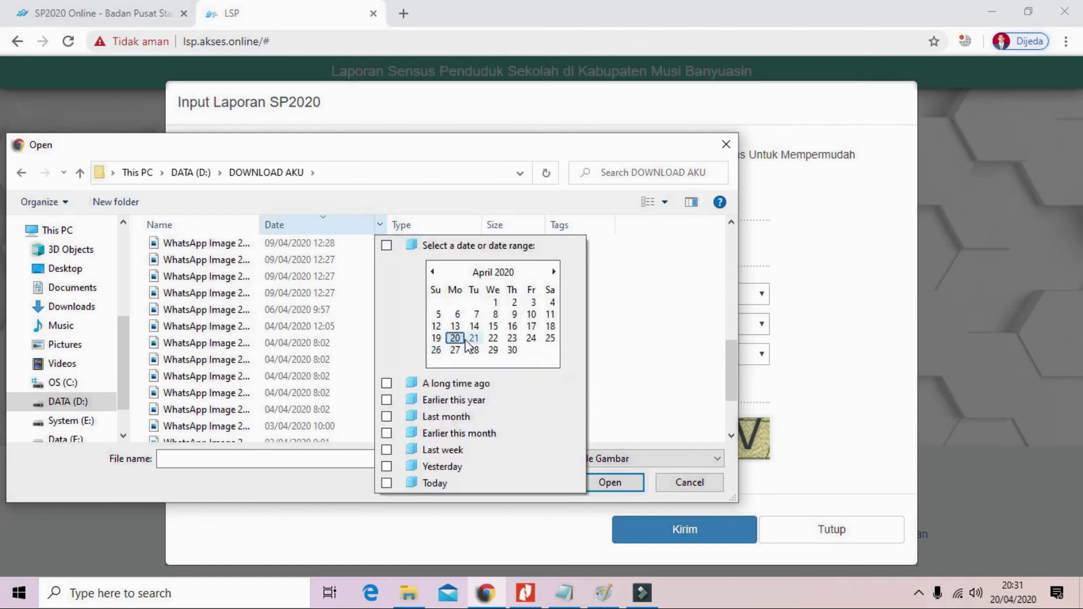
pyautogui.click(386, 484)
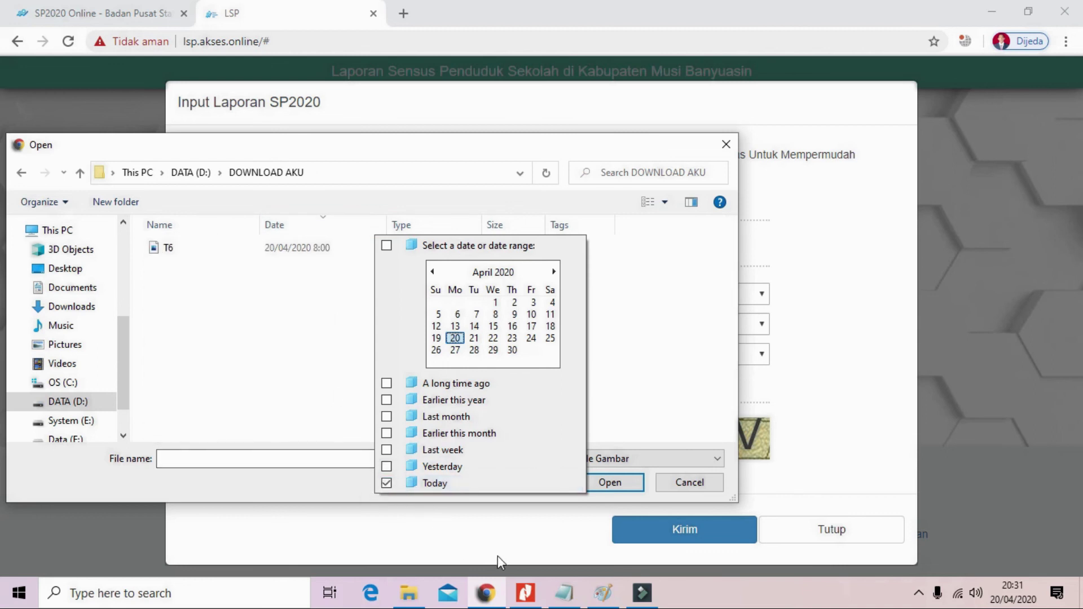
pyautogui.click(525, 592)
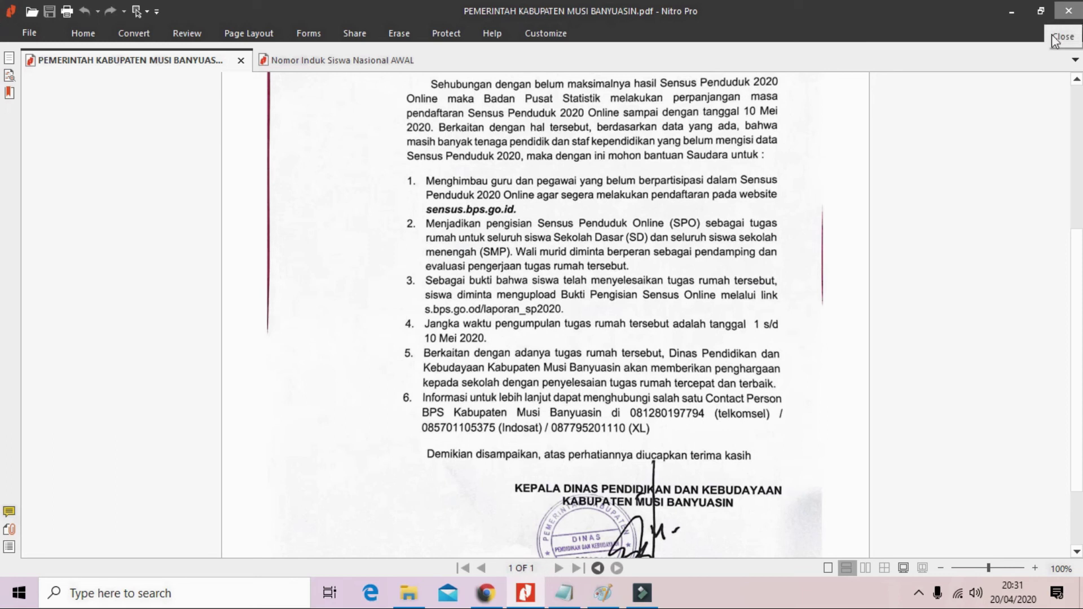
pyautogui.click(501, 596)
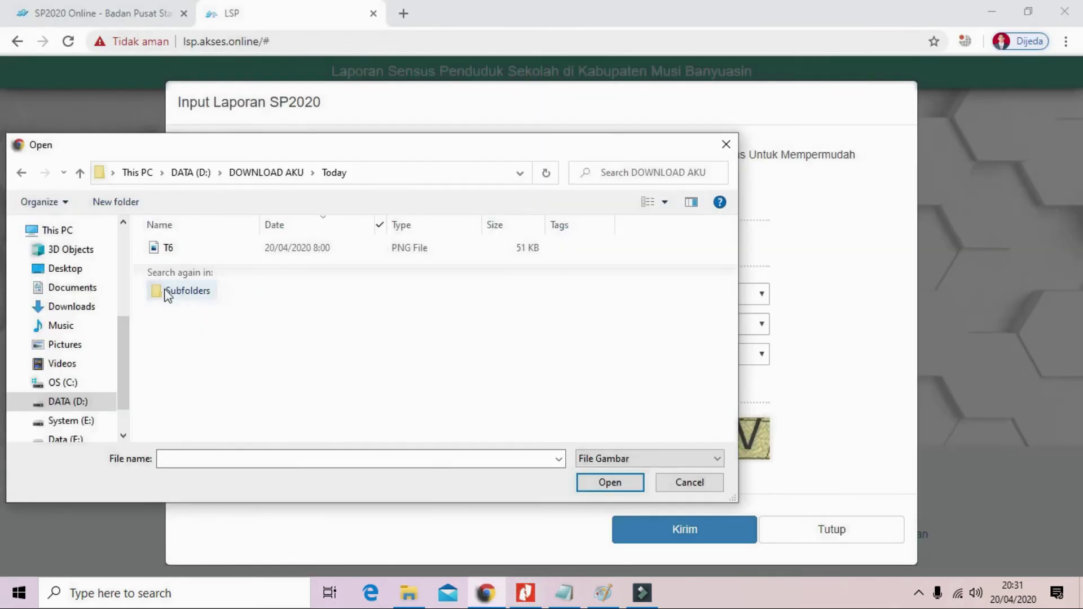
# Change the school name to SDN 1 BEJI MULYO and on to SD N 1 SUMBER HARUM, and set the class to V
pyautogui.scroll(-1, 117, 333)
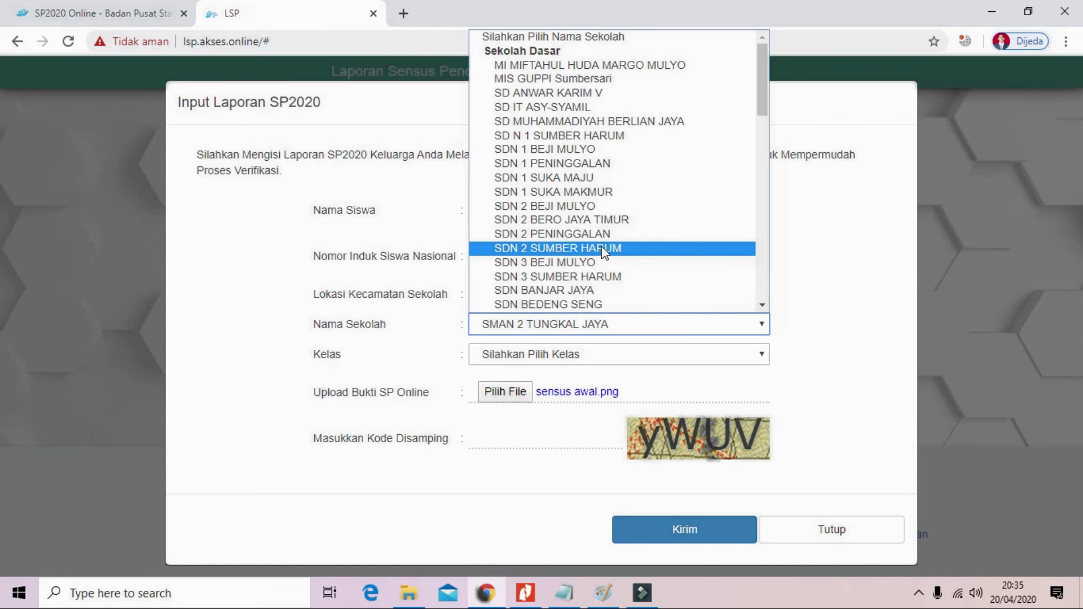
pyautogui.click(555, 150)
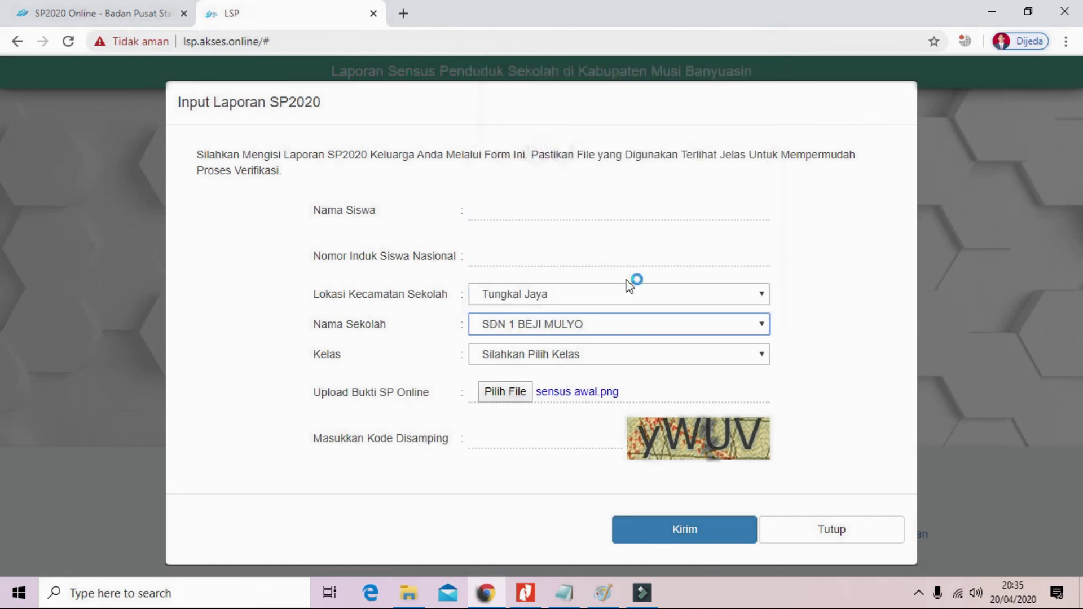
pyautogui.click(759, 328)
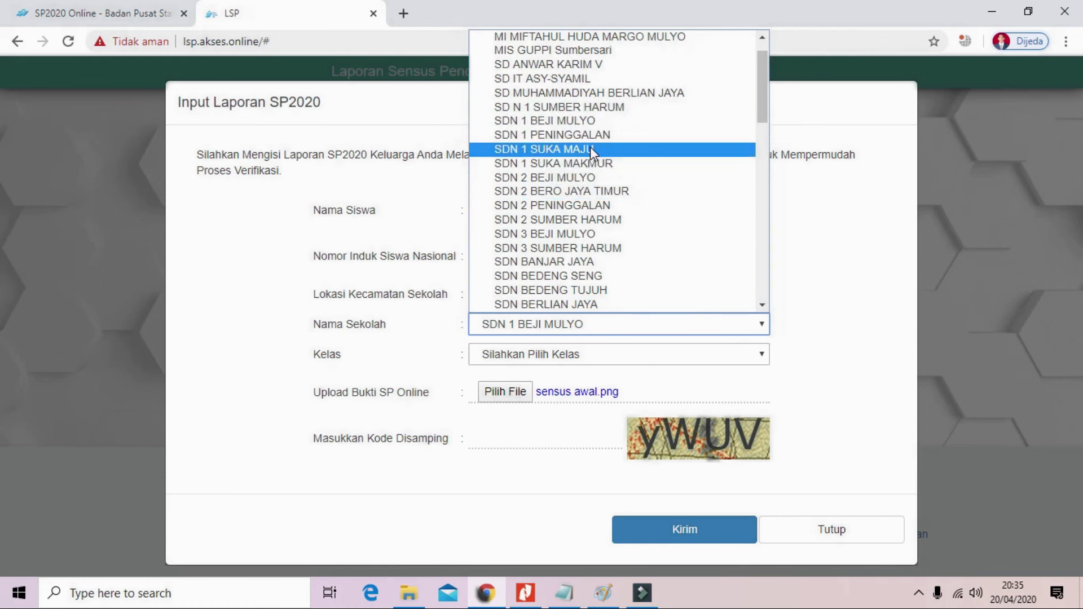
pyautogui.click(582, 110)
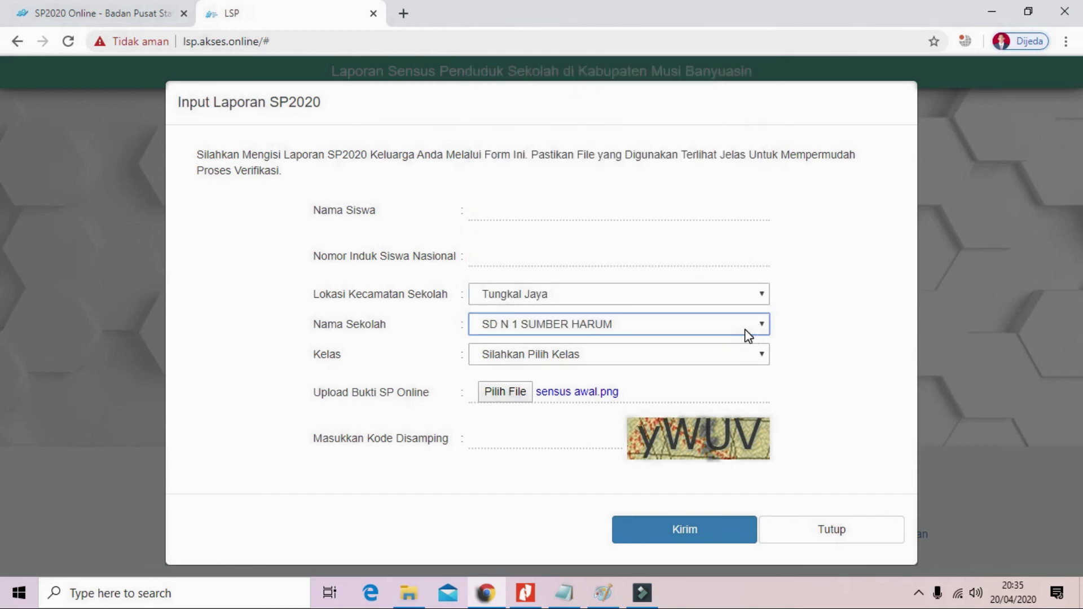
pyautogui.click(762, 353)
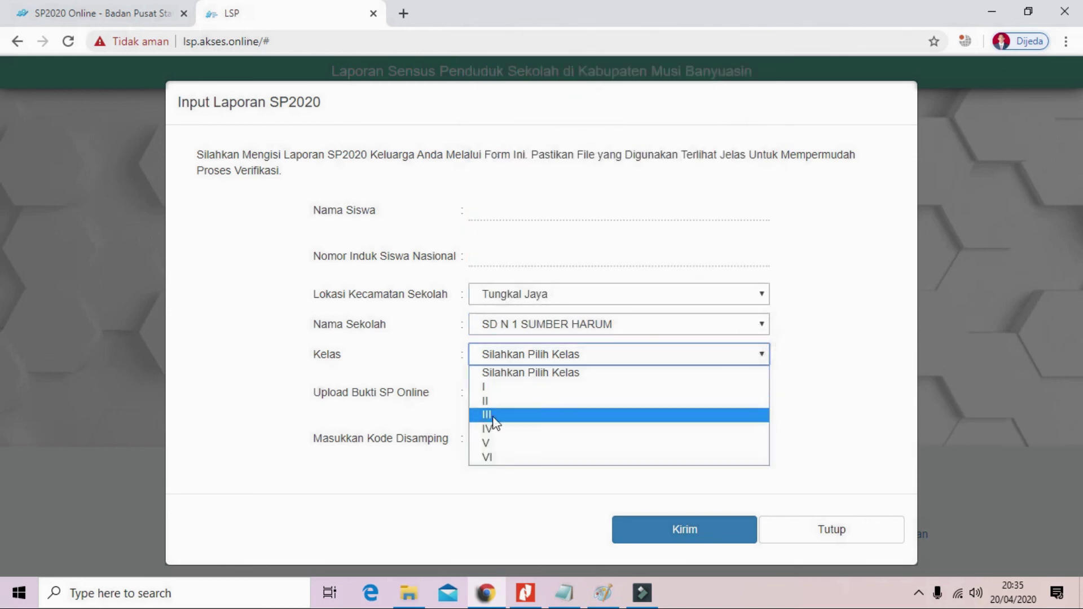
pyautogui.click(486, 443)
# Switch to File Explorer, filter the DOWNLOAD AKU folder to files modified Today, and open the Nomor Induk Siswa Nasional PDF
pyautogui.click(502, 211)
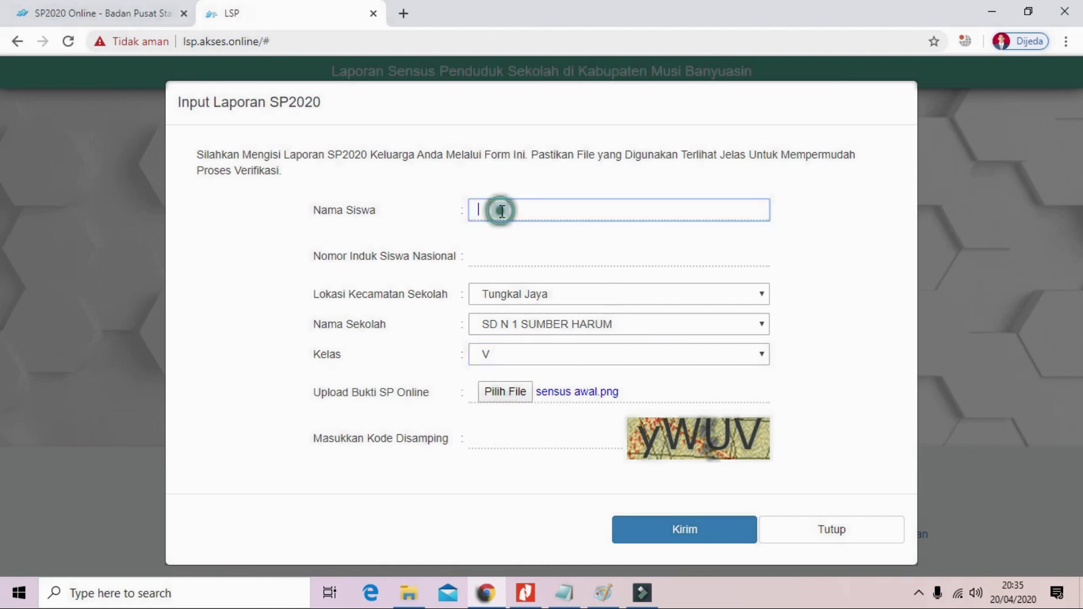
pyautogui.click(529, 595)
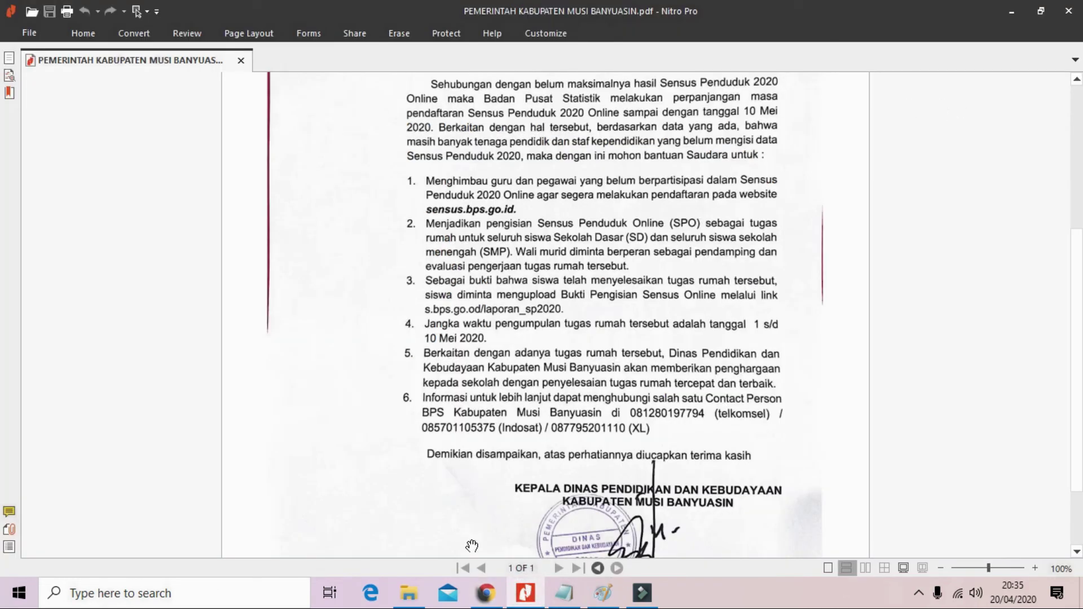
pyautogui.click(409, 593)
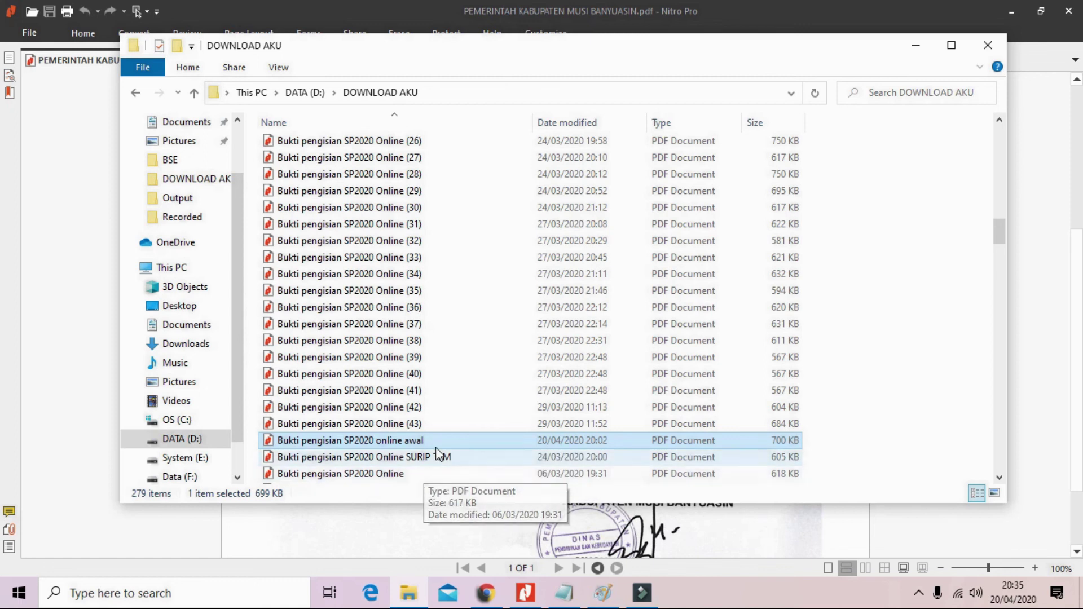
pyautogui.scroll(3, 806, 255)
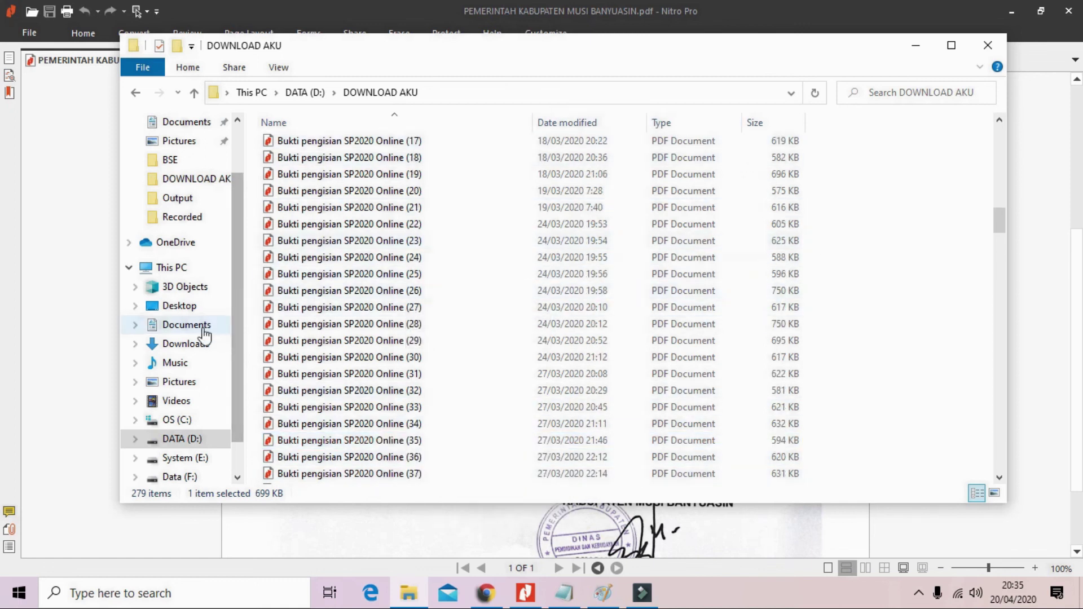
pyautogui.moveTo(1001, 211); pyautogui.dragTo(932, 141)
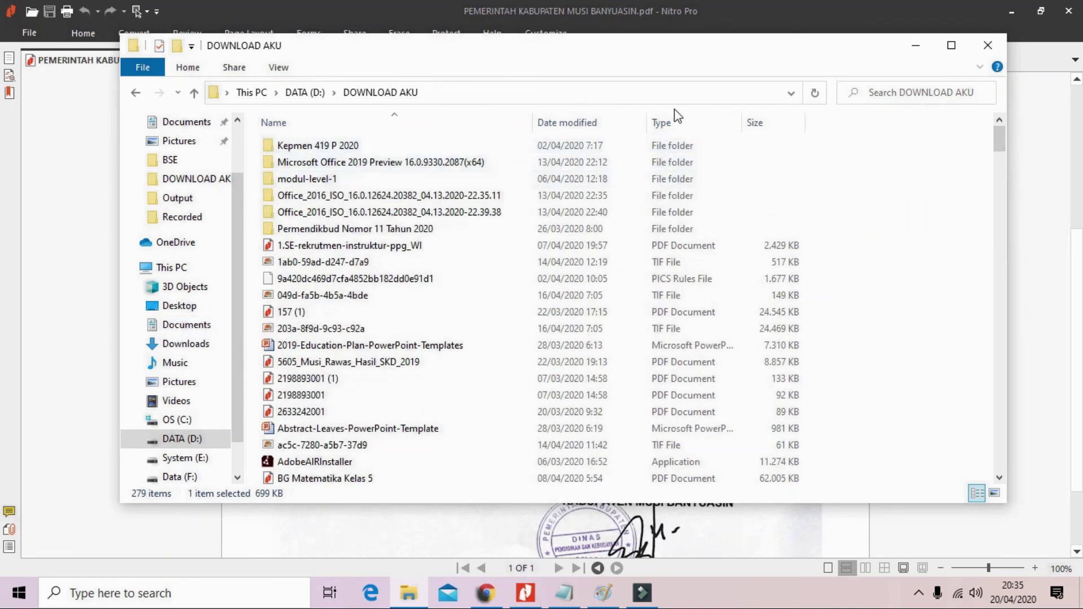
pyautogui.click(641, 122)
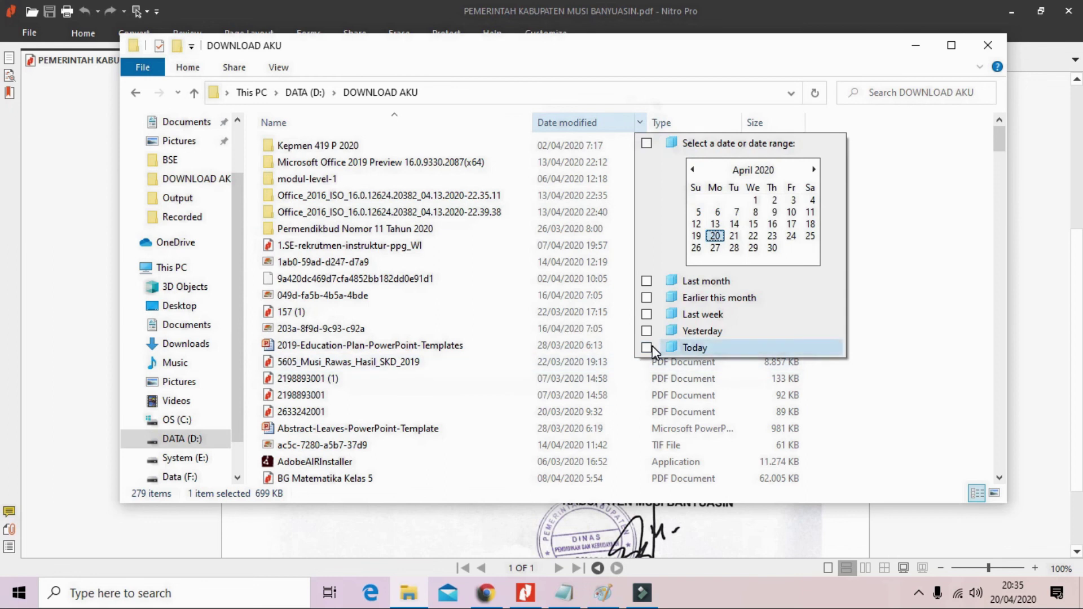
pyautogui.click(652, 346)
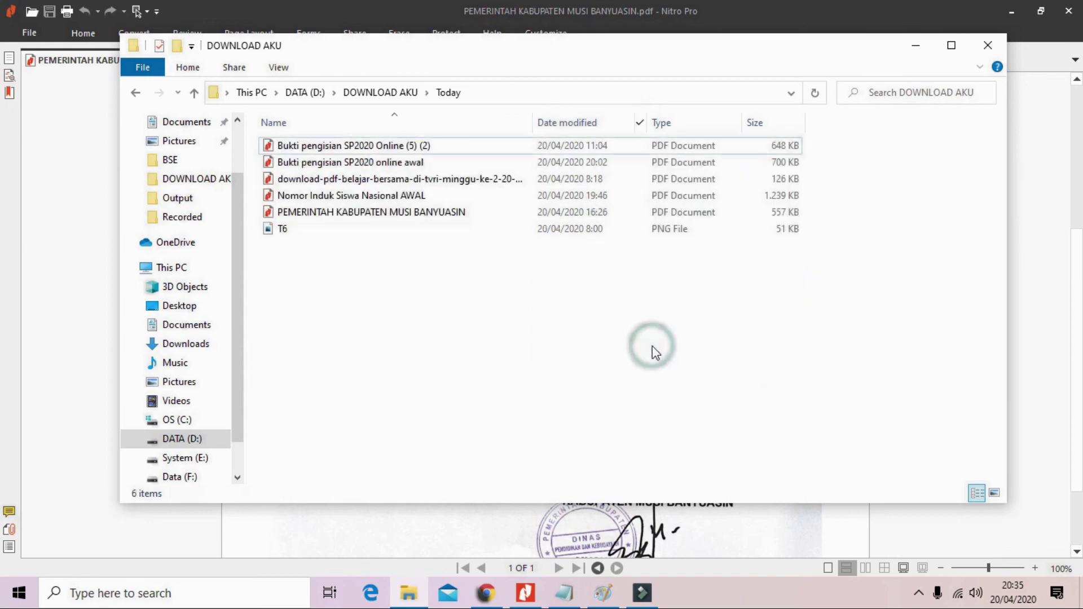
pyautogui.doubleClick(424, 196)
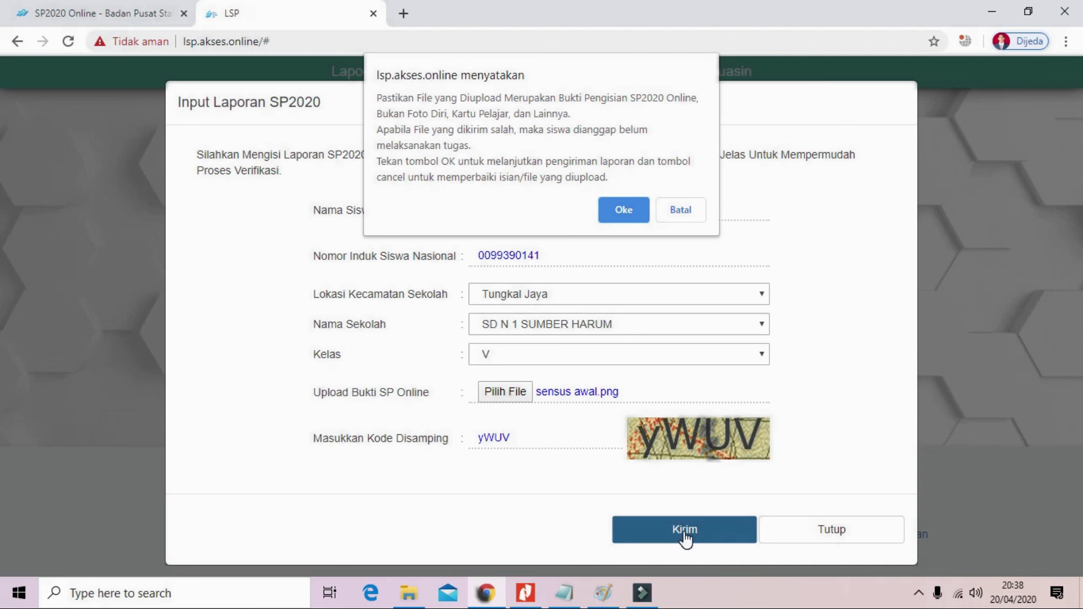
# Confirm sending the completed SP2020 report, submit and confirm it once more, and dismiss the site's response message
pyautogui.click(623, 208)
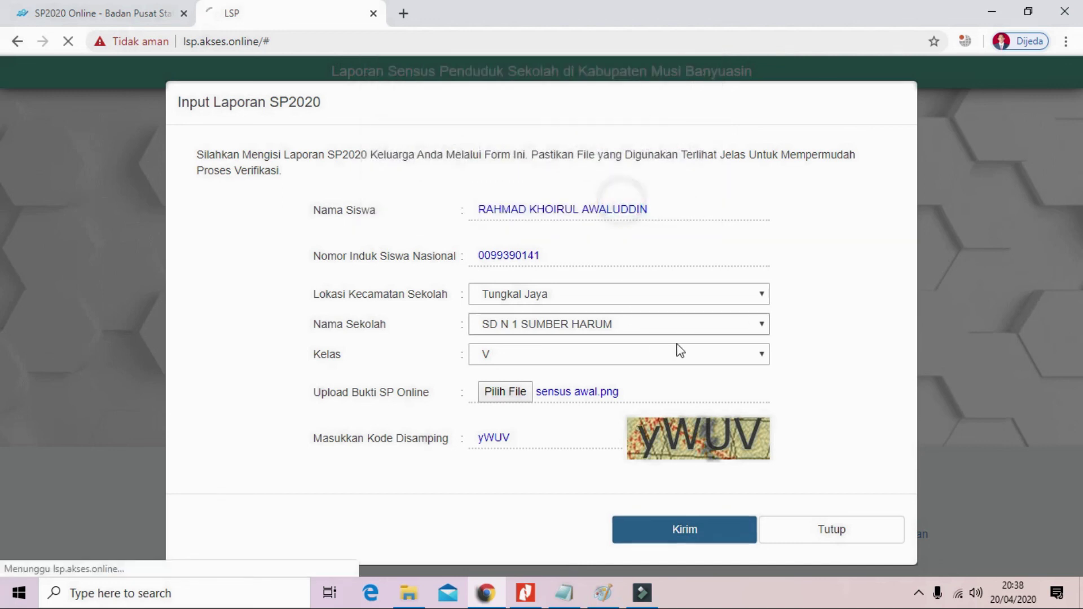
pyautogui.click(710, 533)
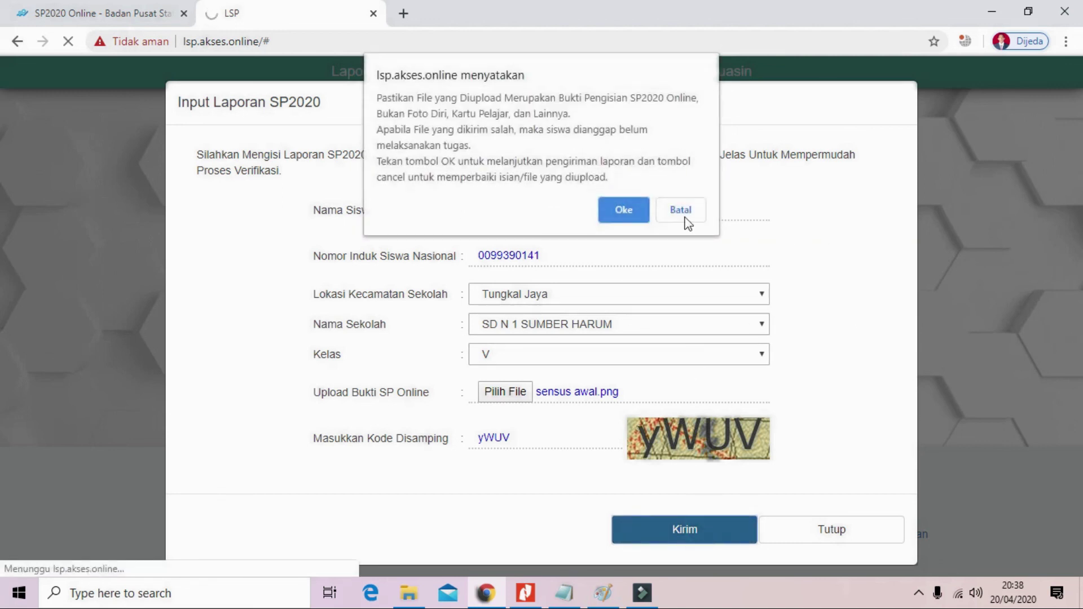
pyautogui.click(622, 207)
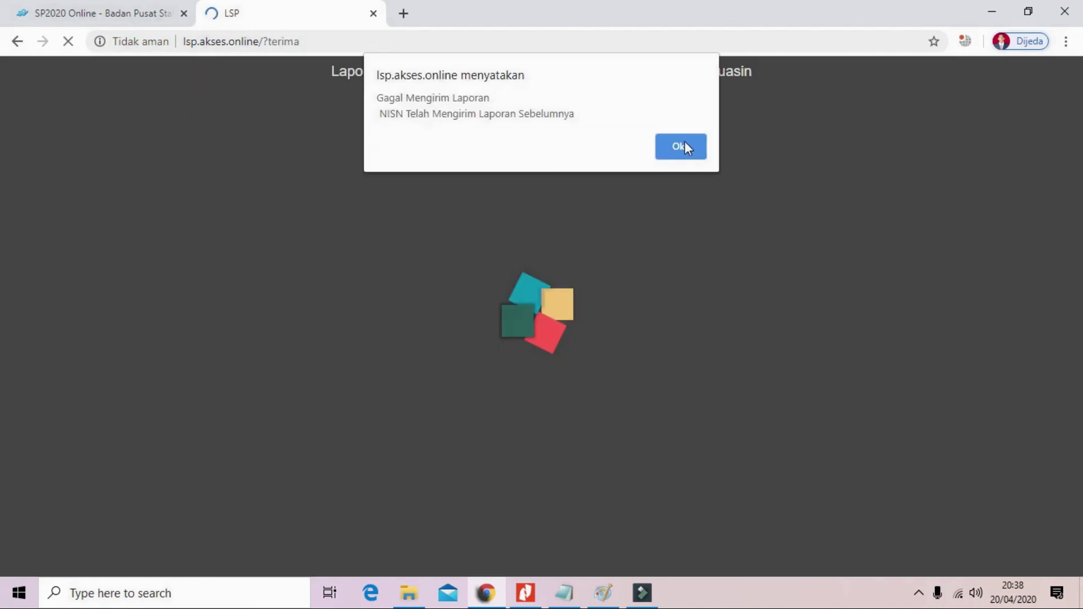
pyautogui.click(681, 148)
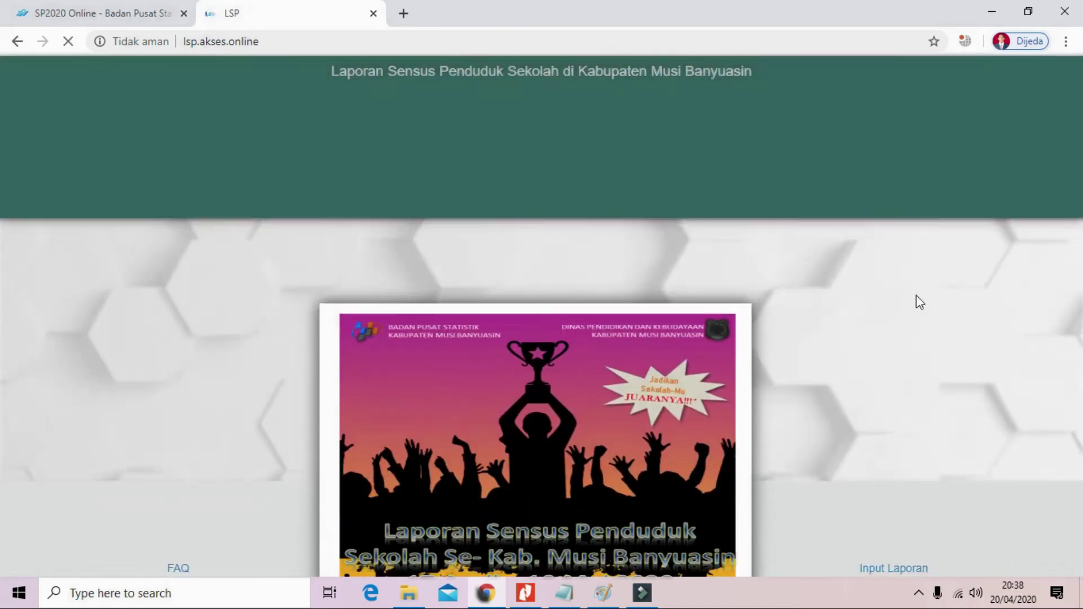
# Try to view the Progres information, and open a new Input Laporan form ready for the Nama Siswa entry
pyautogui.click(536, 533)
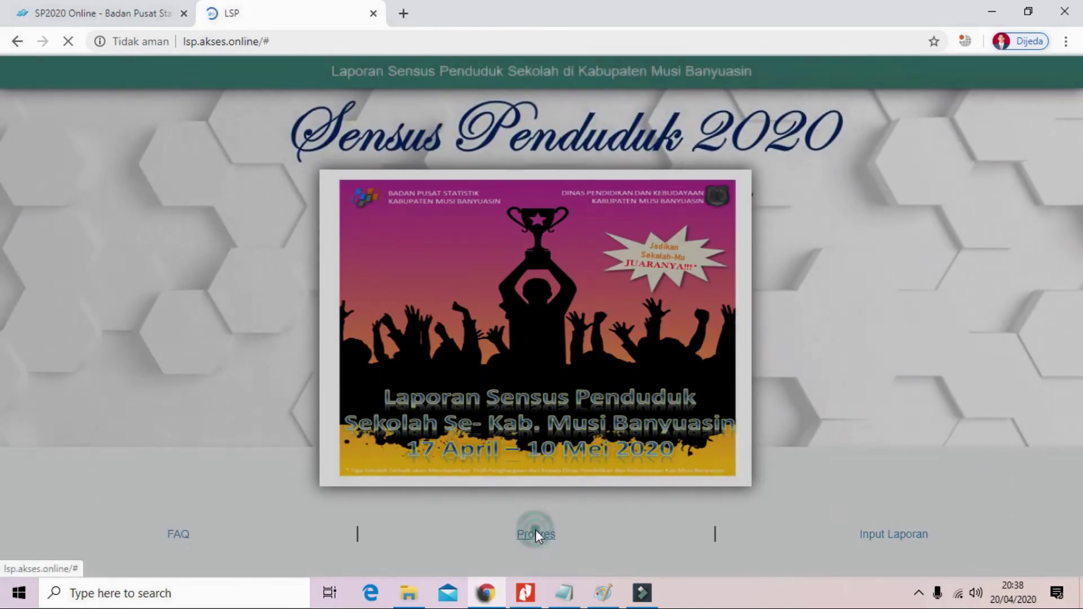
pyautogui.click(801, 219)
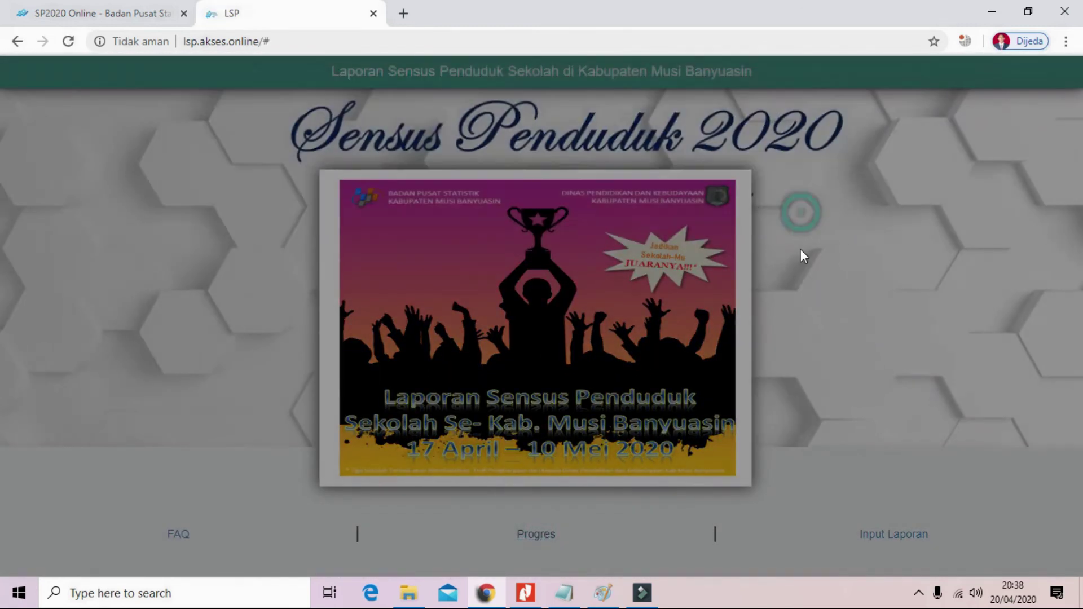
pyautogui.click(879, 535)
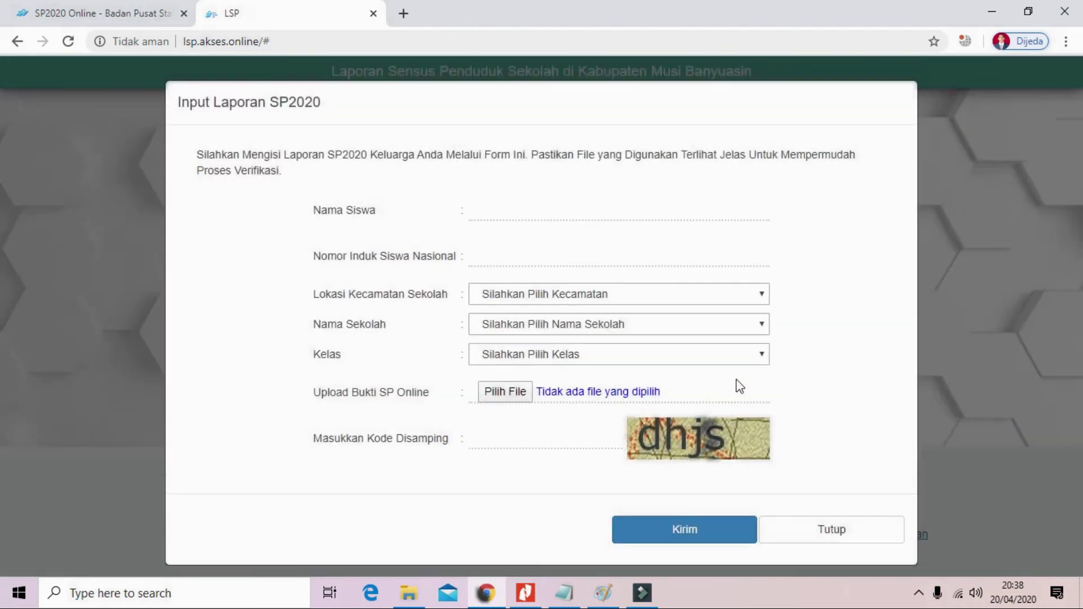
pyautogui.click(493, 208)
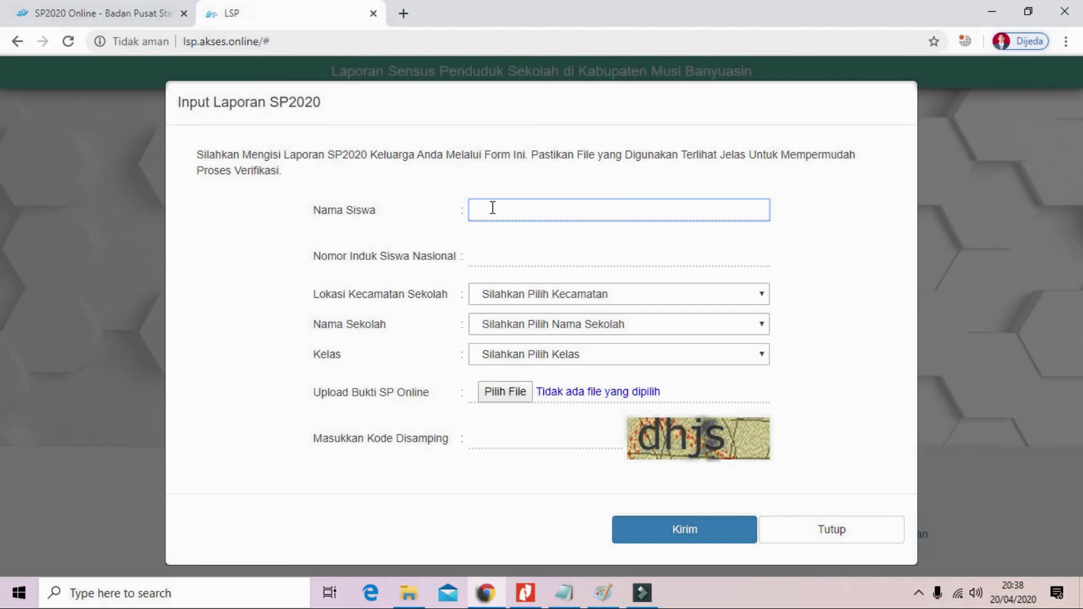